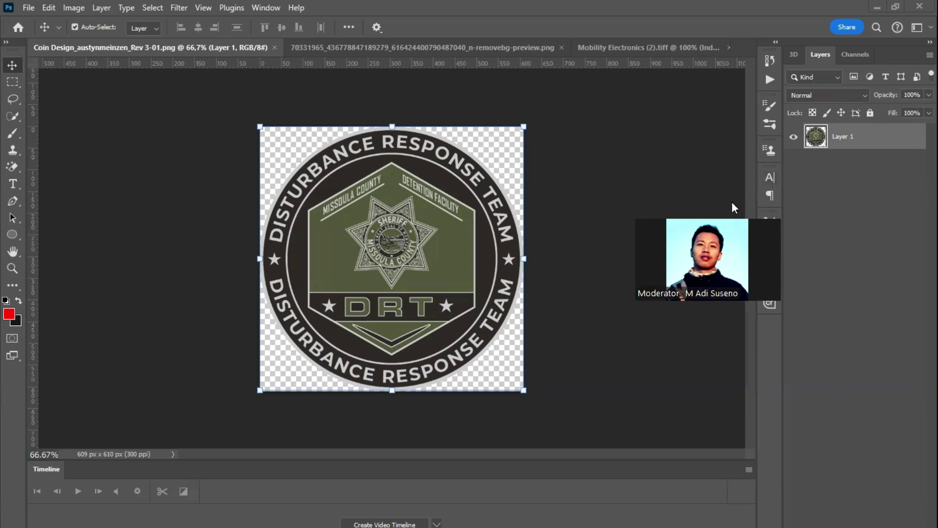
- In the police motorcycle image, add a Brightness/Contrast adjustment layer with brightness 62 and contrast 39
click(513, 47)
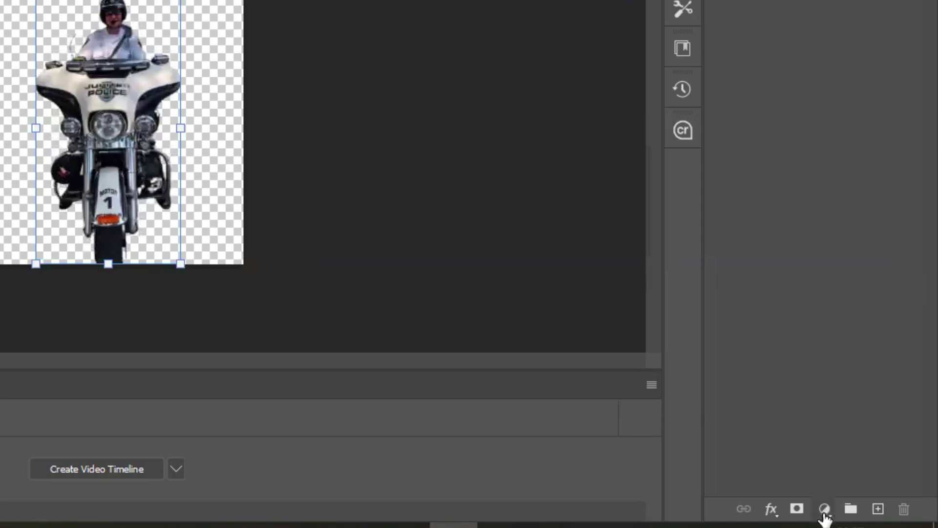
click(825, 513)
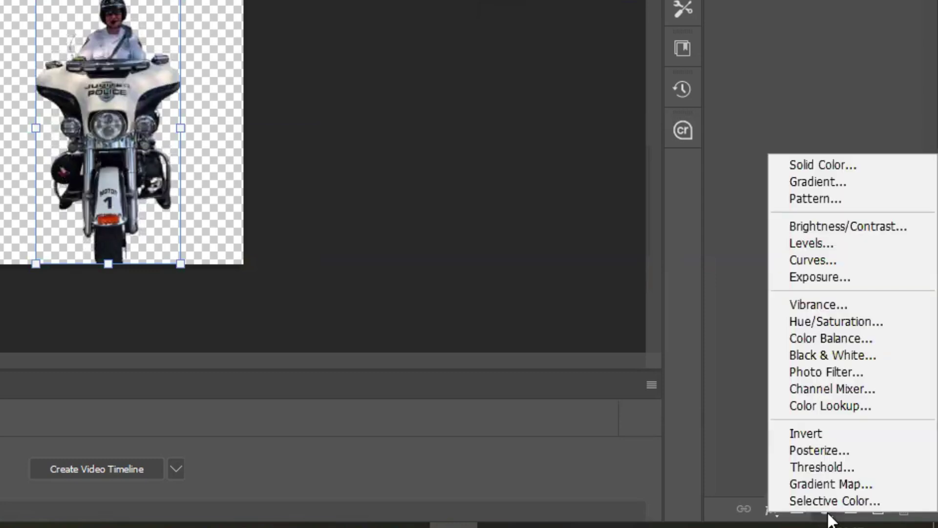
click(861, 228)
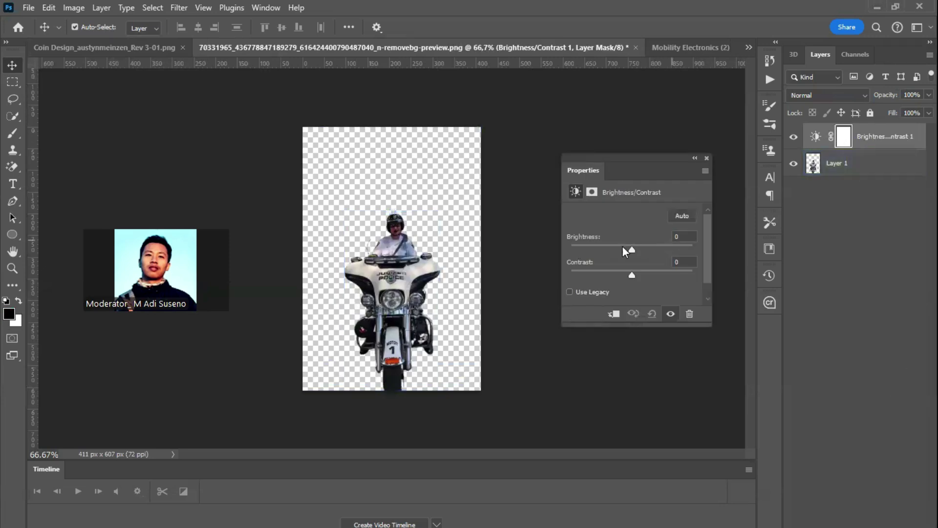
drag(632, 248, 595, 275)
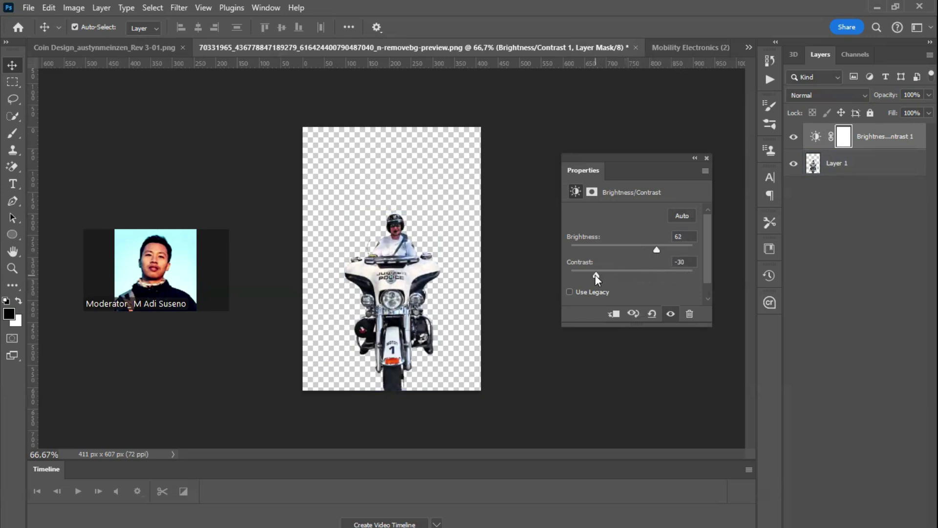
- Hide the Brightness/Contrast adjustment layer
click(787, 162)
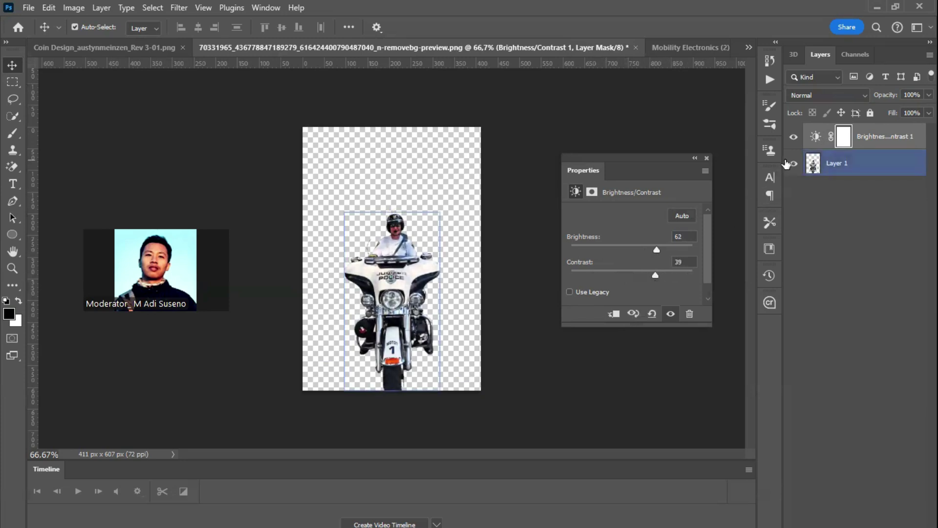
ctrl+click(785, 164)
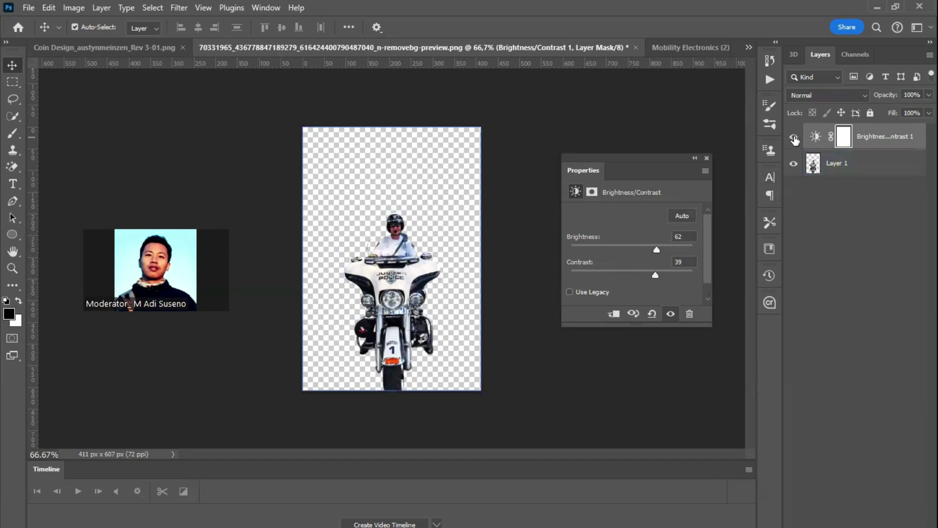
click(795, 141)
- Add a Curves adjustment layer with the black point at output 32, white point at input 192 and a midpoint at input 109, output 139
click(861, 526)
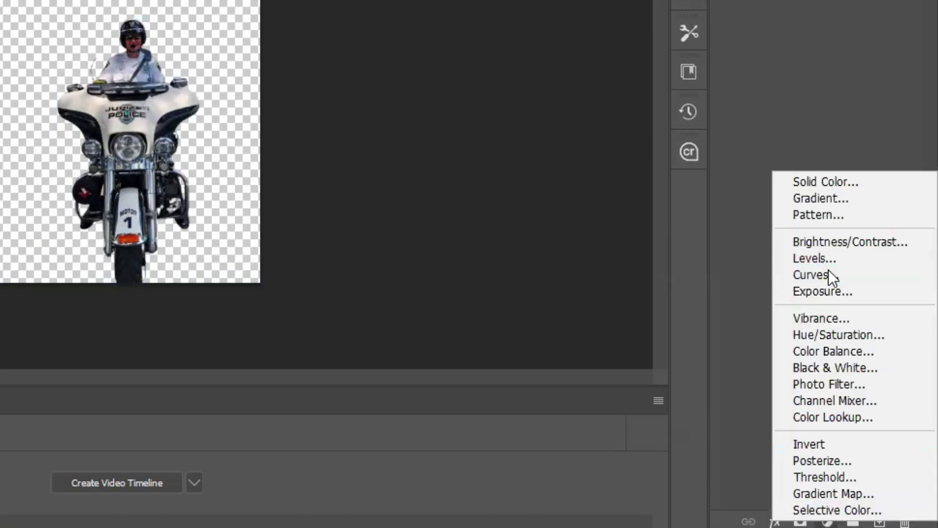
click(828, 272)
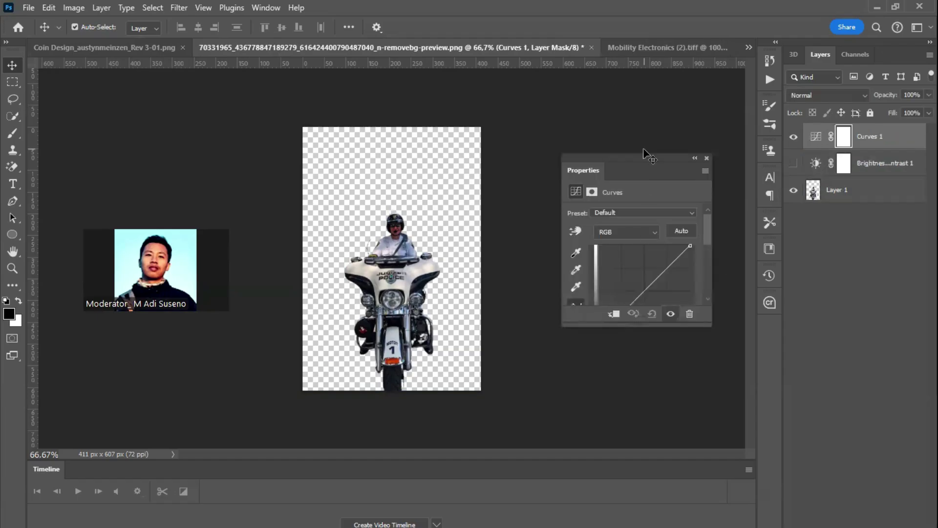
drag(708, 325, 731, 412)
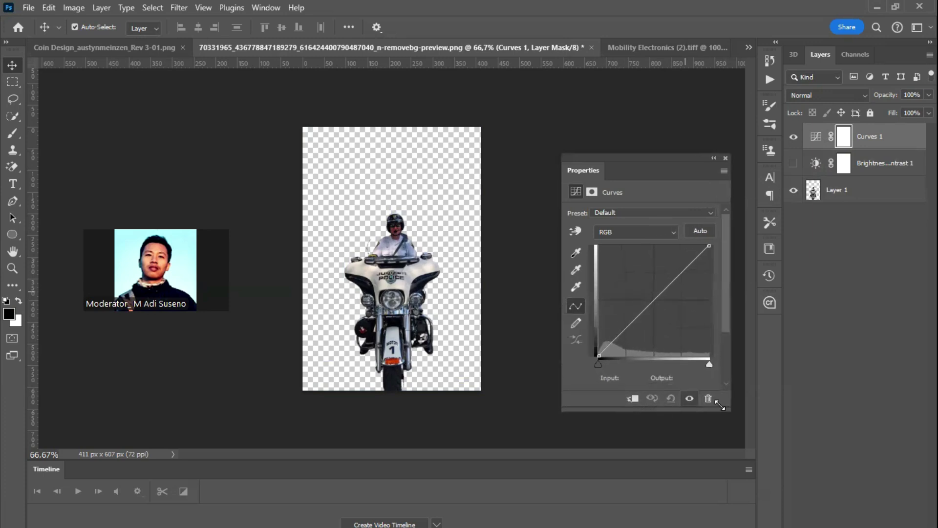
mouse_move(600, 354)
mouse_down()
mouse_move(628, 359)
mouse_move(597, 360)
mouse_move(592, 328)
mouse_move(590, 341)
mouse_up()
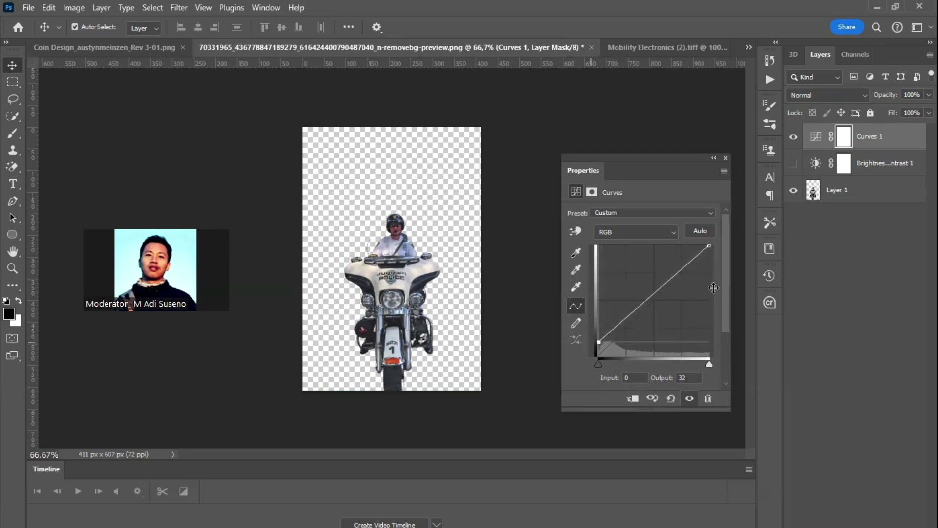
drag(709, 246, 680, 242)
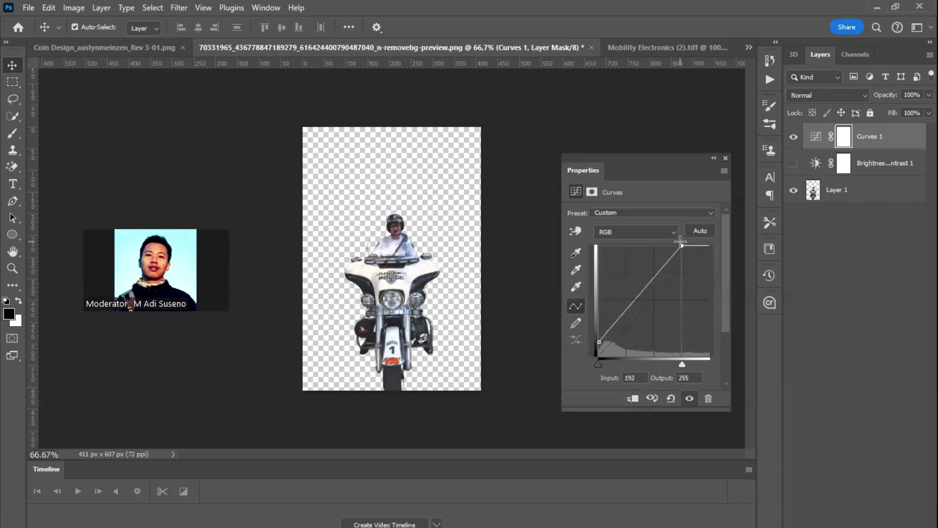
mouse_move(639, 293)
mouse_down()
mouse_move(636, 274)
mouse_move(645, 294)
mouse_up()
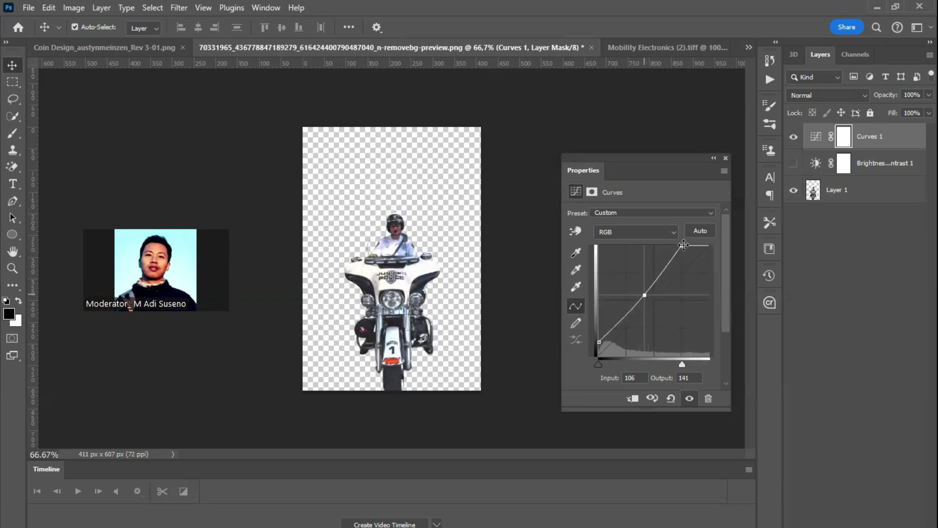
drag(644, 294, 648, 295)
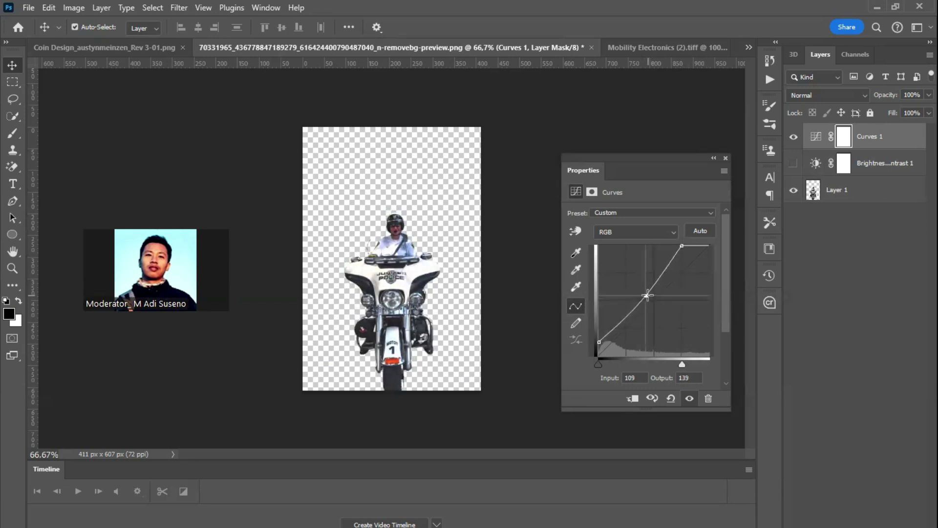
- Return the curve's white point to input 255 and set its black point to input 20, output 0
key(ctrl+plus)
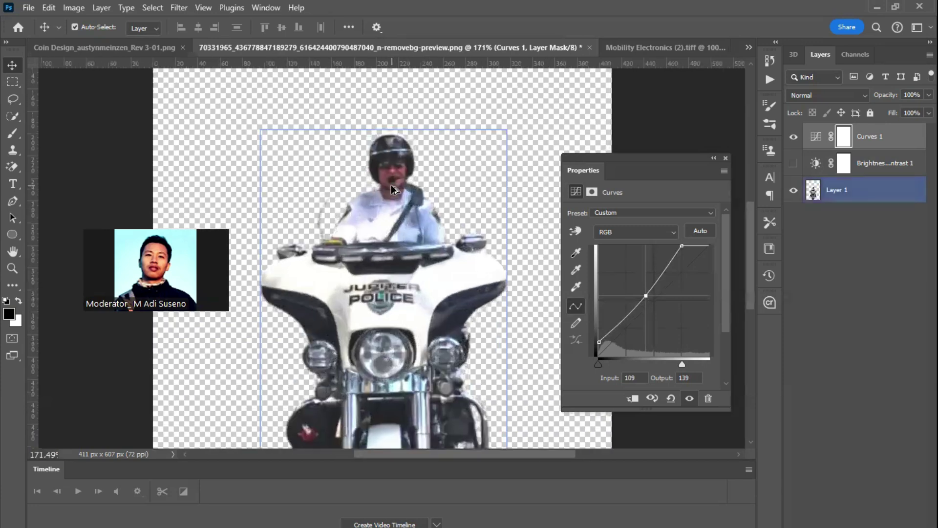
drag(679, 246, 715, 242)
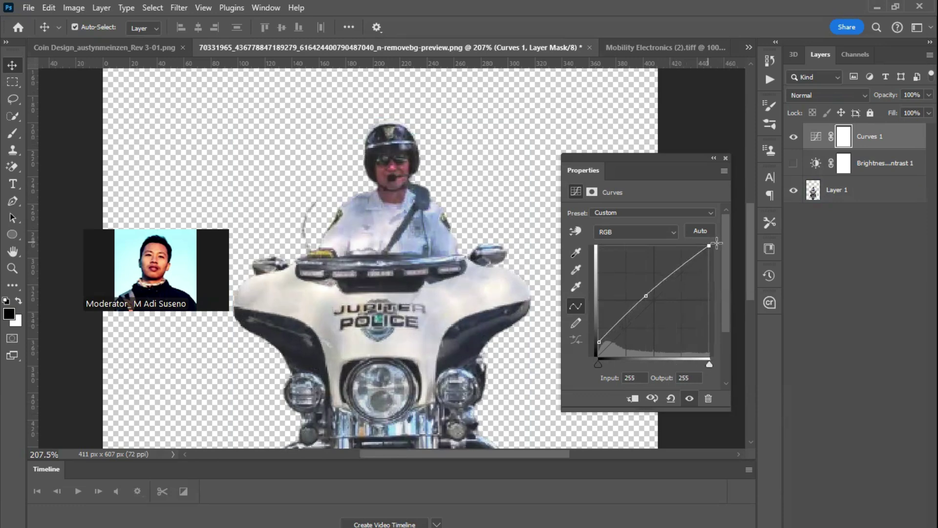
drag(599, 342, 609, 373)
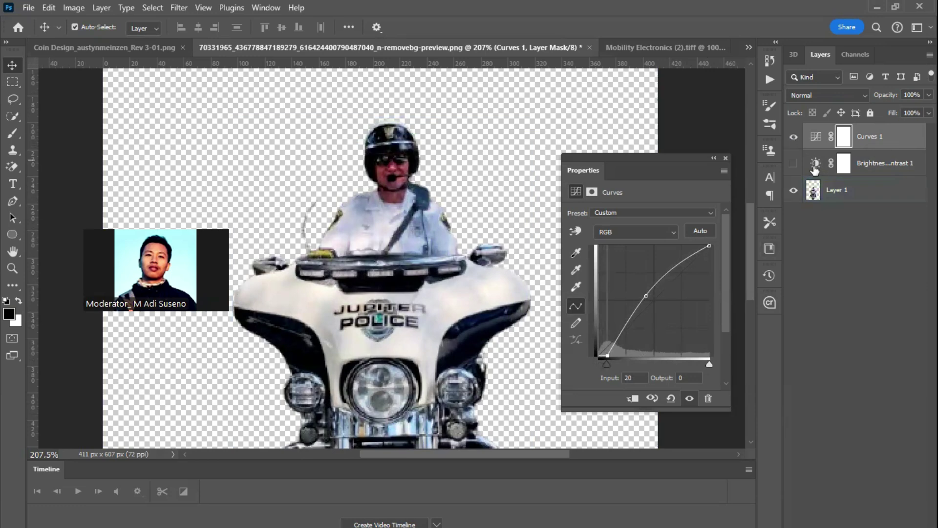
- Show the Brightness/Contrast adjustment layer again to combine it with the Curves adjustment
click(792, 165)
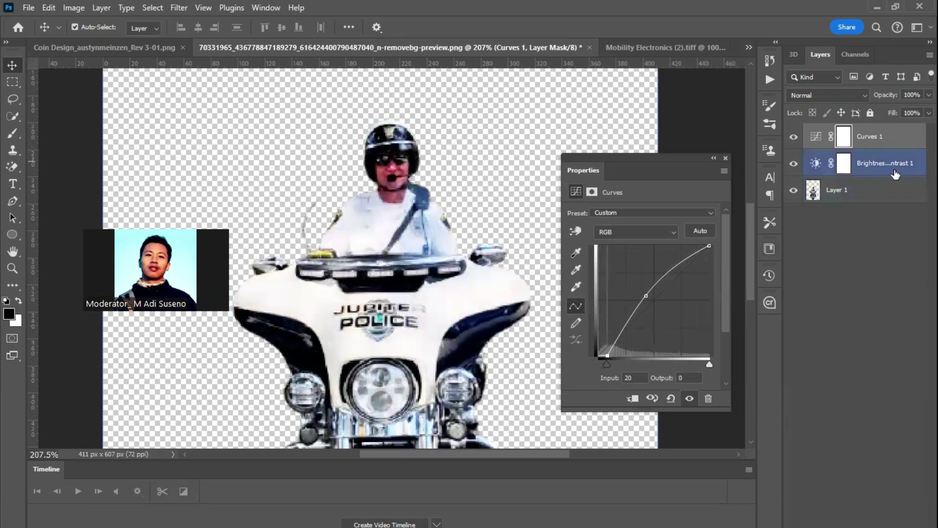
scroll(454, 312, down, 5)
scroll(454, 311, down, 2)
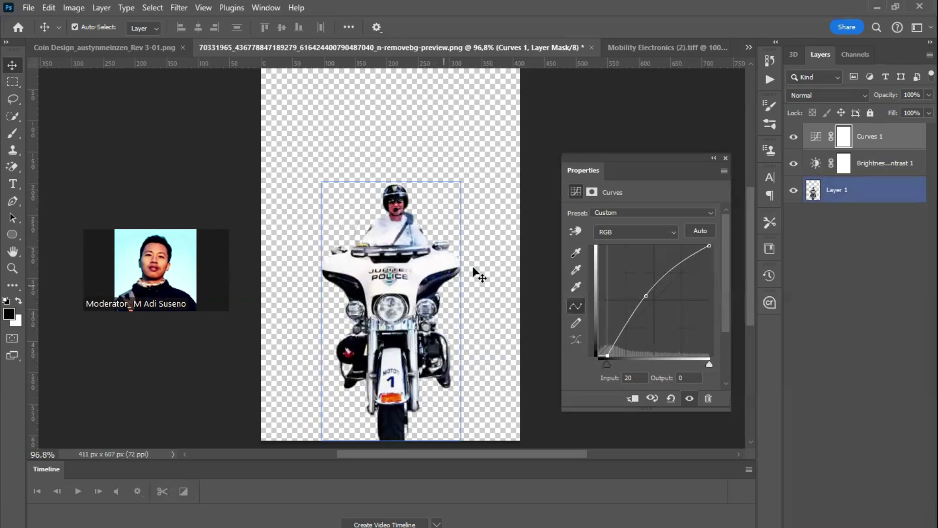
- In the coin design image, make a freehand lasso selection around the central sheriff star
click(129, 48)
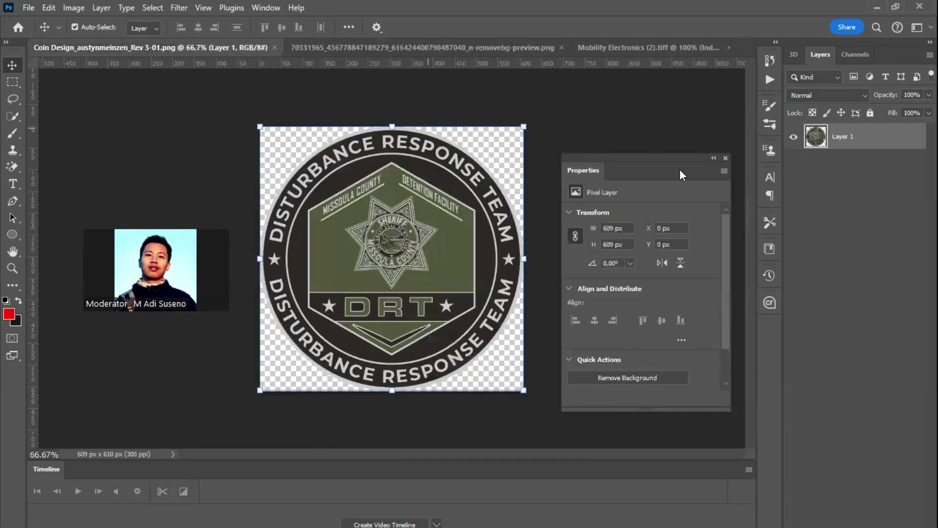
click(725, 159)
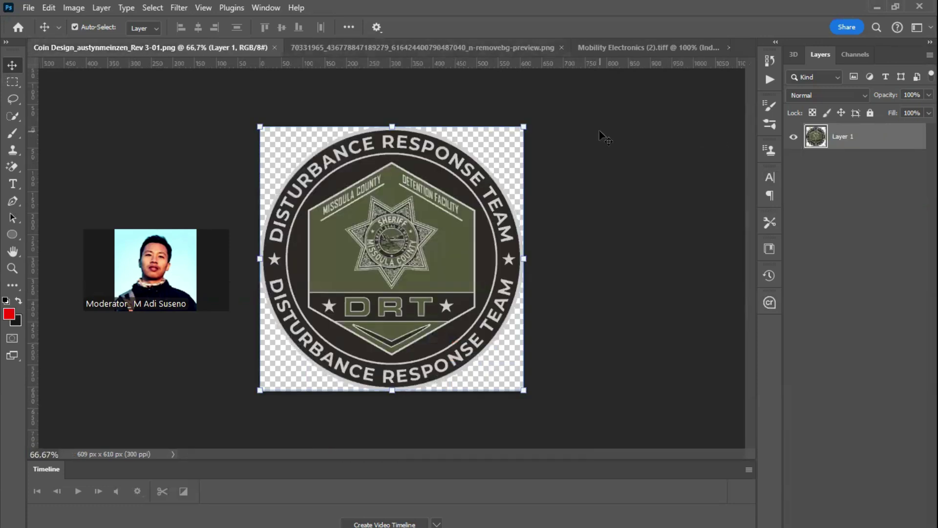
click(425, 114)
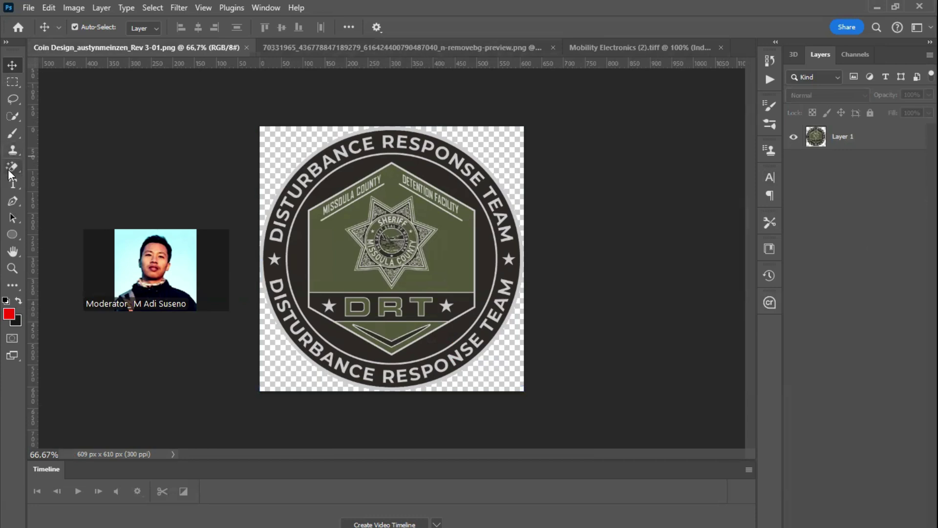
click(13, 100)
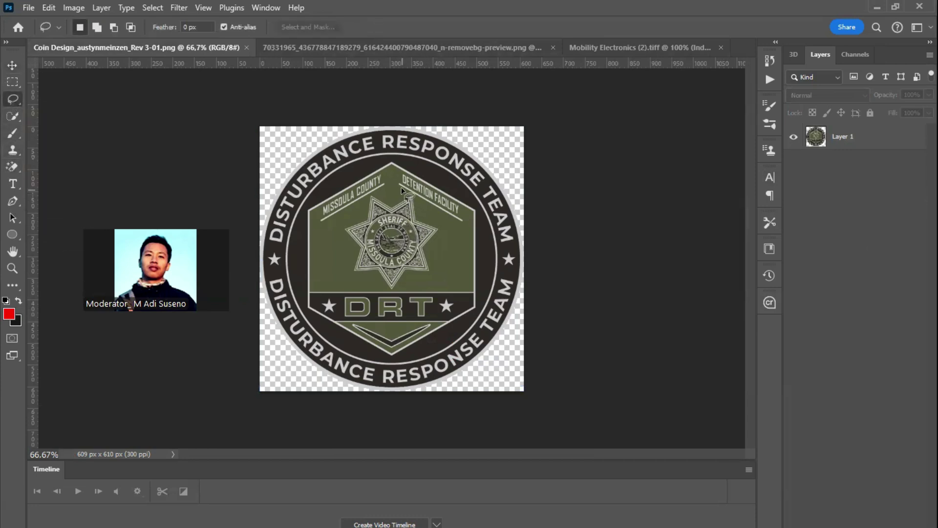
mouse_move(380, 177)
mouse_down()
mouse_move(352, 268)
mouse_move(437, 282)
mouse_move(451, 234)
mouse_move(408, 181)
mouse_up()
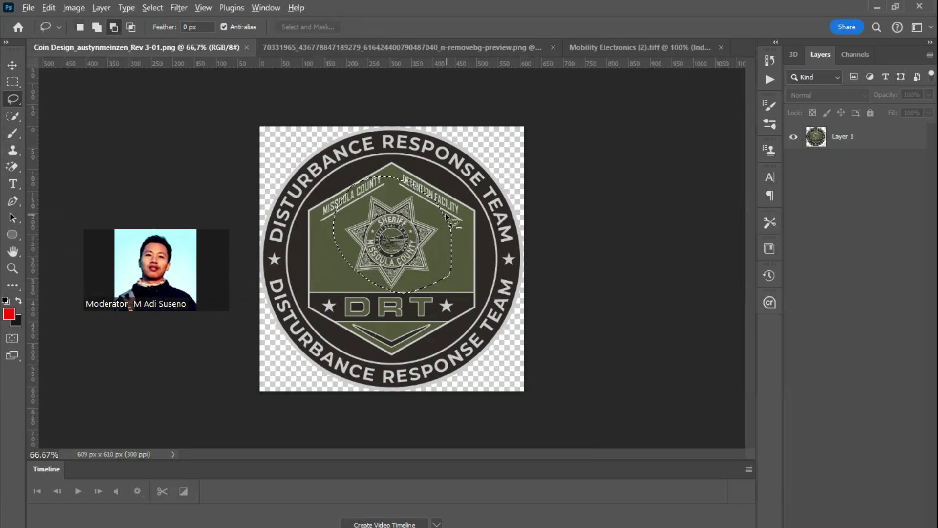
- Add a layer mask to Layer 1 from the lasso selection around the star
scroll(446, 216, up, 2)
scroll(446, 216, up, 1)
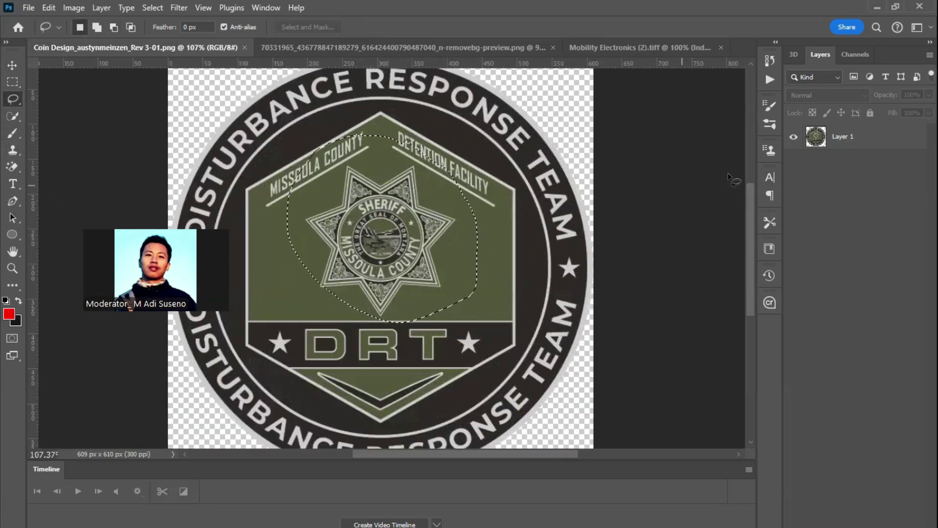
click(884, 137)
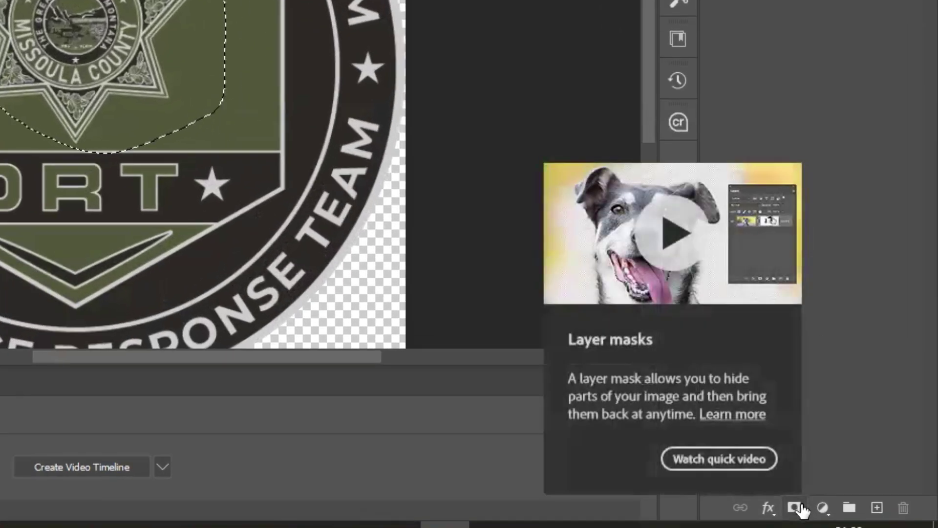
click(795, 507)
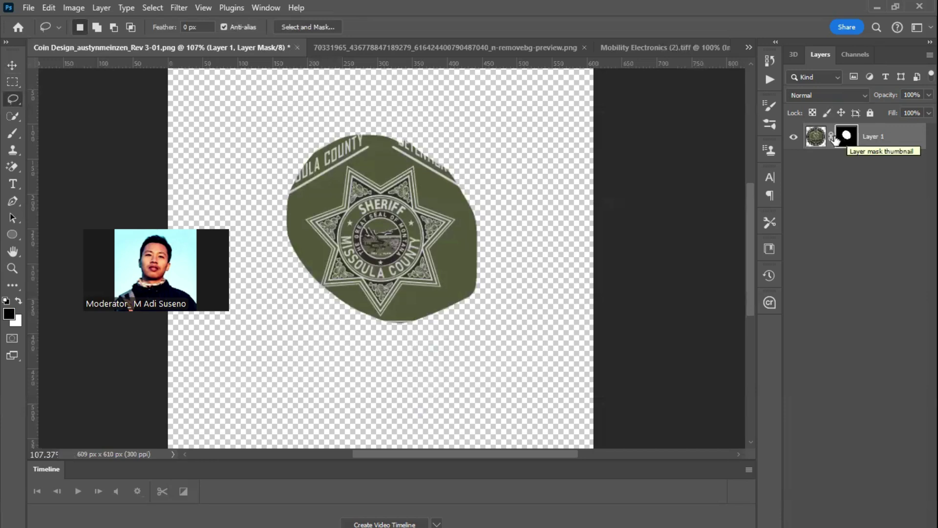
- Move Layer 1 together with its mask up about 28 px and unlink the mask from the layer
key(ctrl+t)
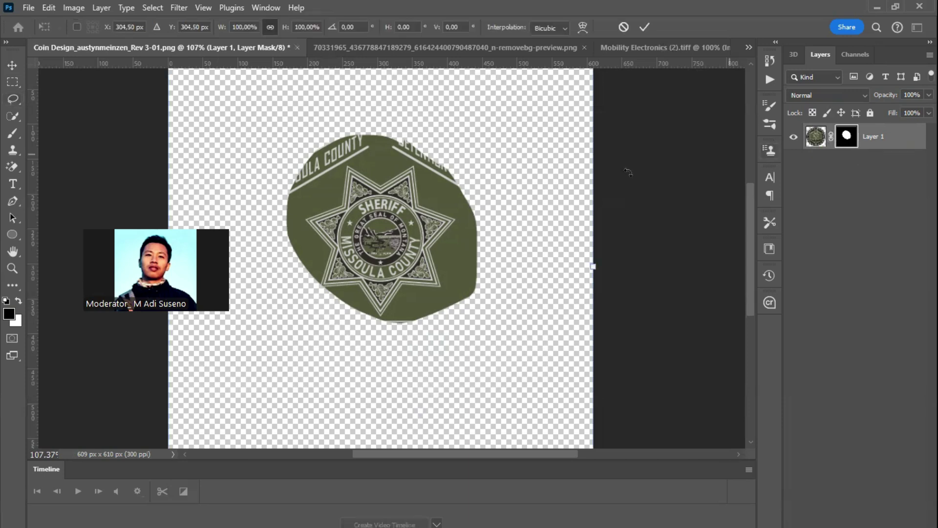
drag(467, 203, 430, 237)
drag(484, 222, 625, 196)
drag(532, 235, 438, 236)
key(Return)
key(l)
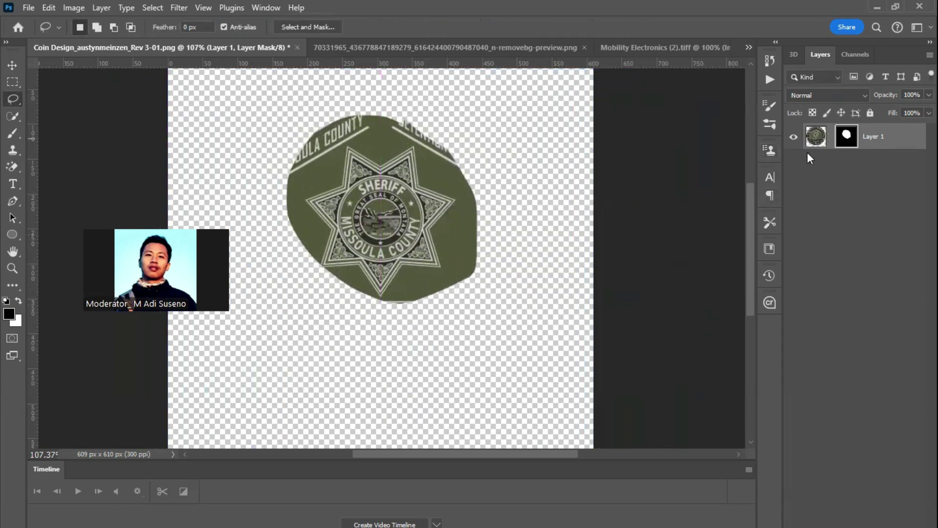
- Transform only the Layer 1 artwork, moving it slightly to the right and down within its unlinked mask
click(816, 136)
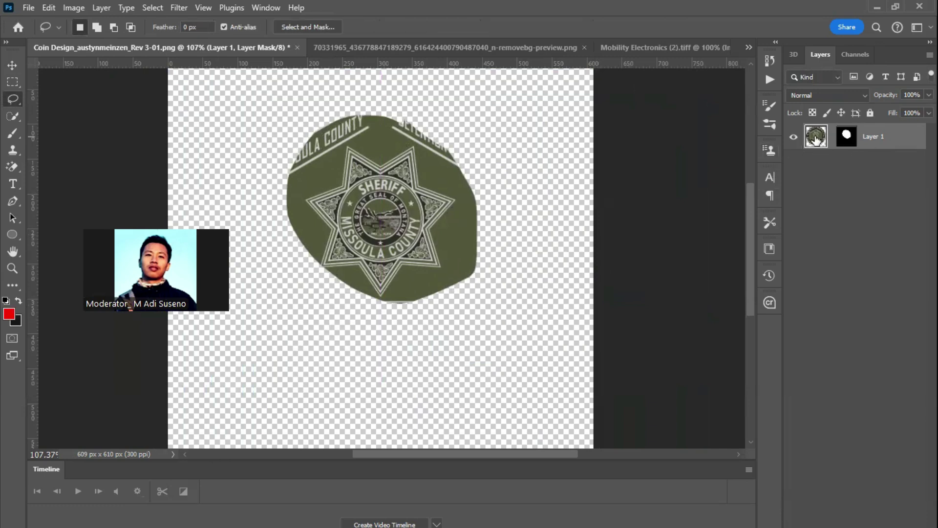
click(850, 142)
click(823, 140)
click(849, 141)
click(824, 140)
key(ctrl+t)
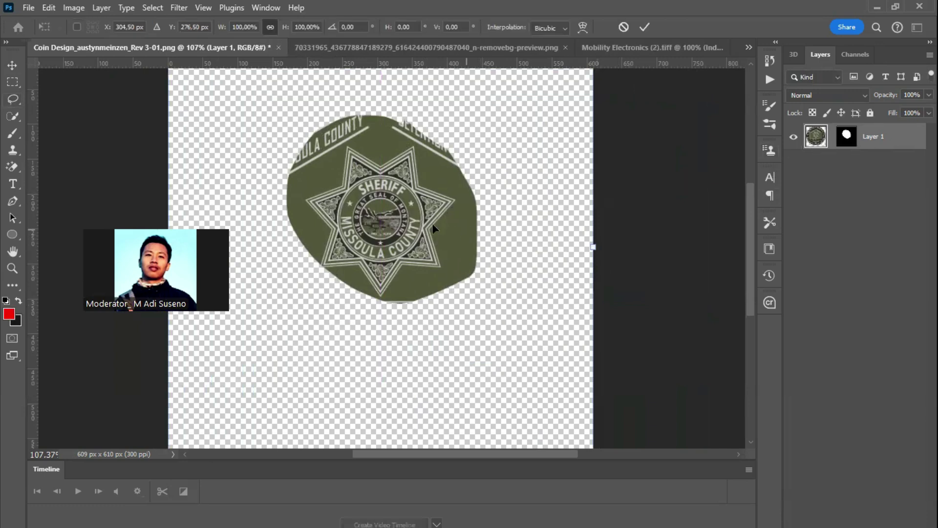
mouse_move(391, 215)
mouse_down()
mouse_move(420, 337)
mouse_move(393, 259)
mouse_move(333, 169)
mouse_move(466, 323)
mouse_move(465, 171)
mouse_move(419, 266)
mouse_move(425, 273)
mouse_up()
key(Return)
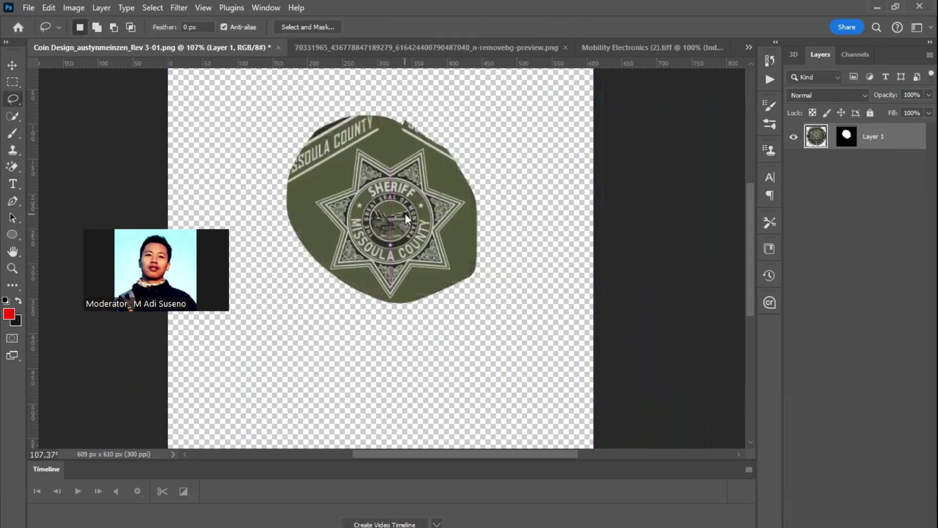
- Transform only the layer mask, moving it to about X 325, Y 211 px and scaling it to 97.81% width and 88.89% height
click(844, 137)
key(ctrl+t)
drag(442, 192, 443, 247)
drag(550, 263, 450, 220)
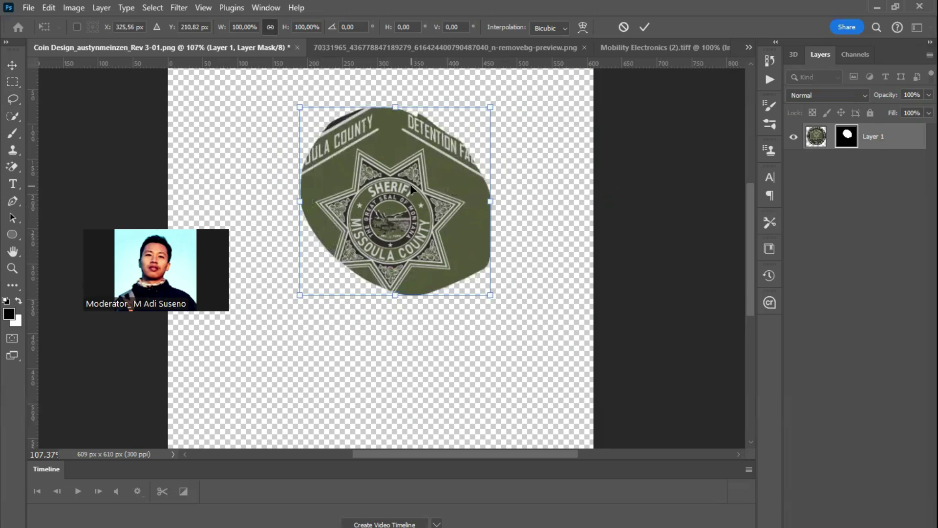
mouse_move(490, 297)
mouse_down()
mouse_move(569, 360)
mouse_move(485, 287)
mouse_up()
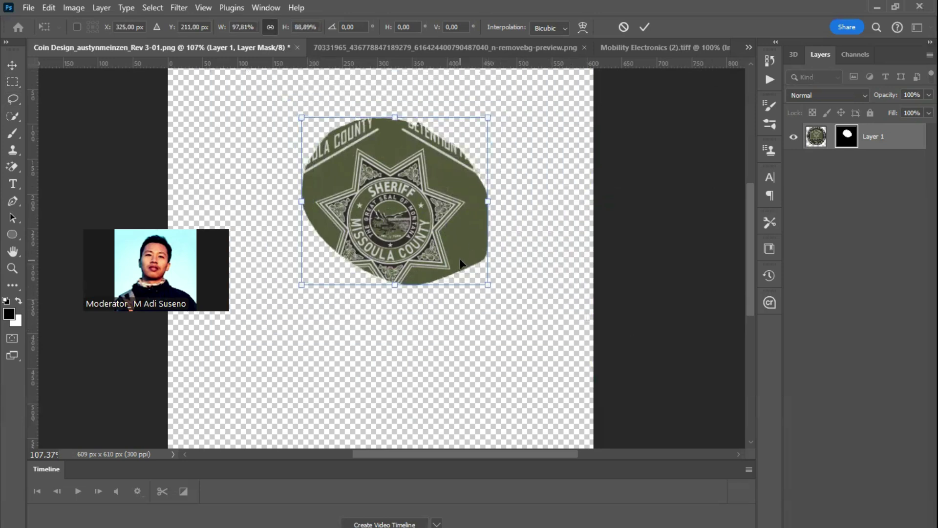
- Paint on the layer mask with the Brush around the star's lower edge, using black to hide and white to reveal
click(13, 133)
drag(416, 256, 431, 284)
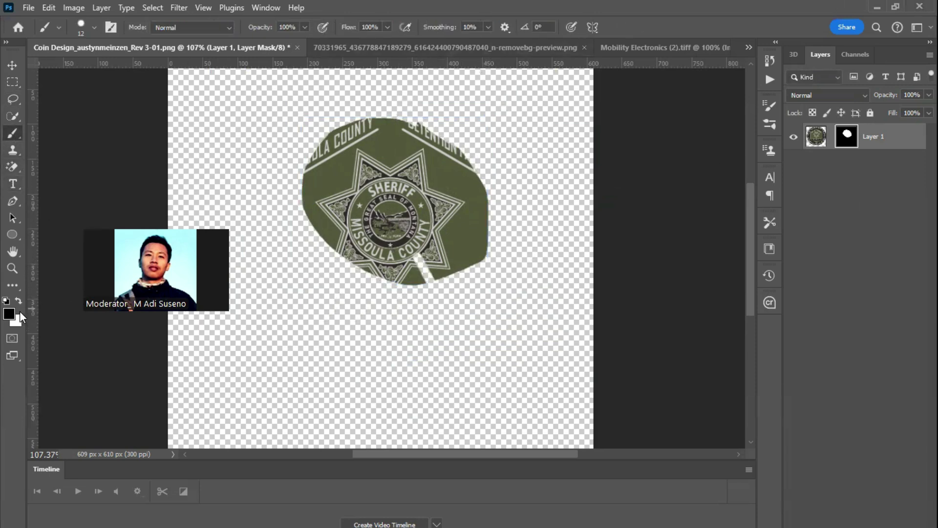
mouse_move(393, 294)
mouse_down()
mouse_move(421, 253)
mouse_move(401, 280)
mouse_move(455, 269)
mouse_move(445, 236)
mouse_move(481, 205)
mouse_move(491, 226)
mouse_move(495, 199)
mouse_move(435, 245)
mouse_move(489, 202)
mouse_move(462, 206)
mouse_move(455, 235)
mouse_move(429, 246)
mouse_move(464, 227)
mouse_move(487, 228)
mouse_move(465, 240)
mouse_move(468, 268)
mouse_move(442, 255)
mouse_move(476, 258)
mouse_move(437, 278)
mouse_move(456, 260)
mouse_up()
key(x)
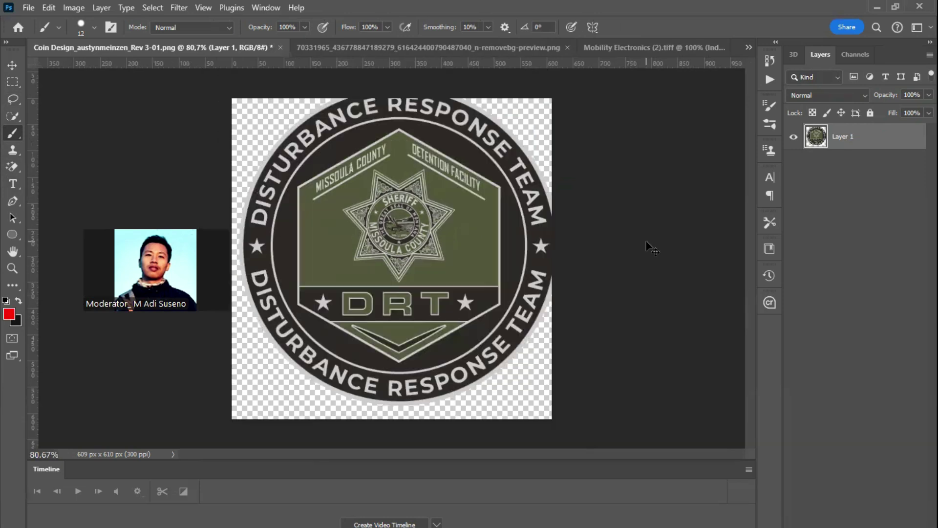
- Centre the Layer 1 coin artwork on the canvas at X 304.50, Y 305.50 px, and invert its colours and back
key(ctrl+t)
drag(504, 236, 490, 249)
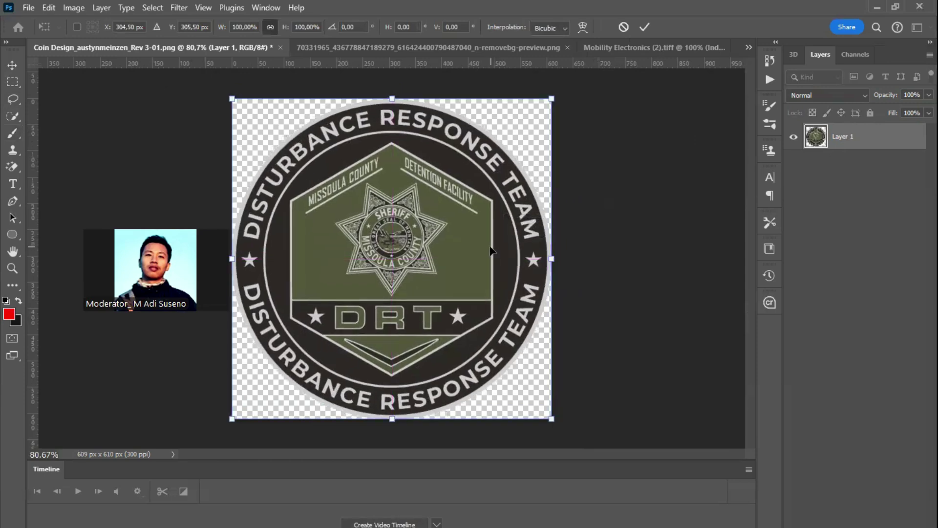
key(Return)
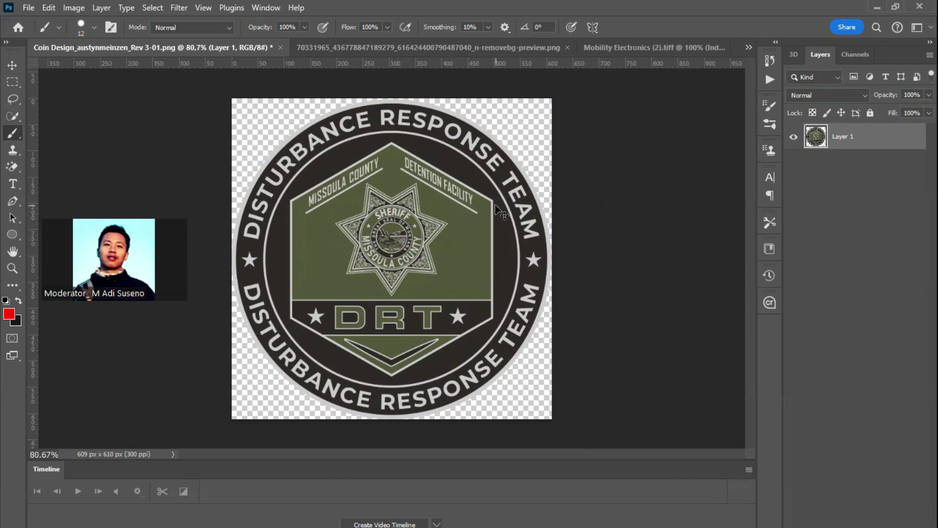
key(ctrl+i)
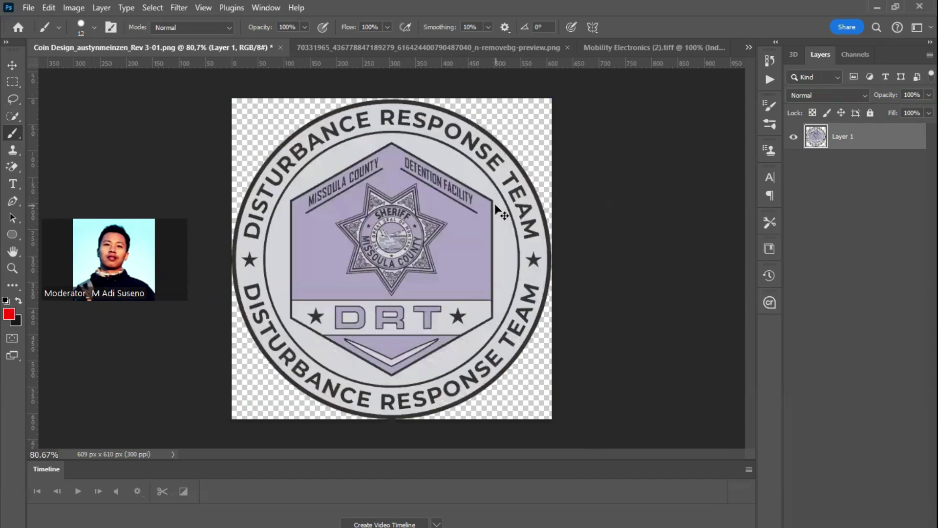
key(ctrl+i)
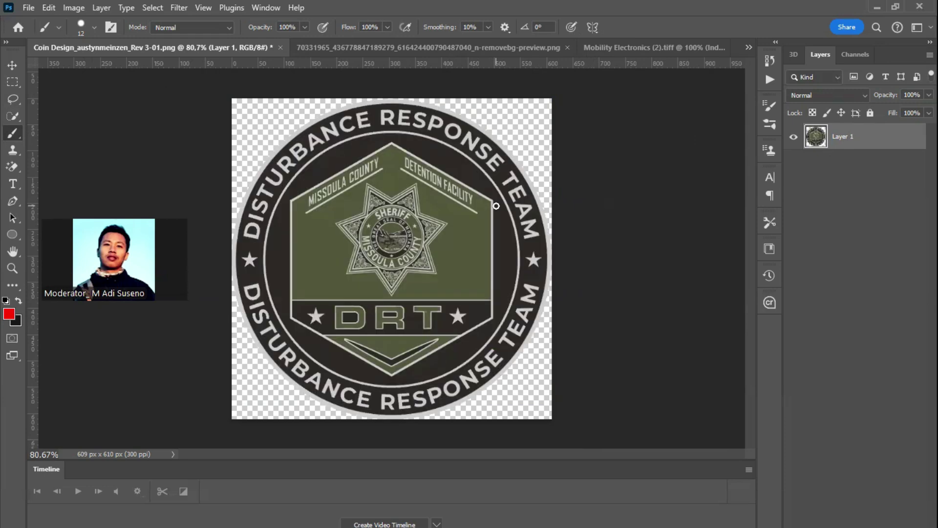
- In the motorcycle photo document, transform Layer 1 beneath the adjustment layers by moving it up the canvas, and desaturate it
click(483, 43)
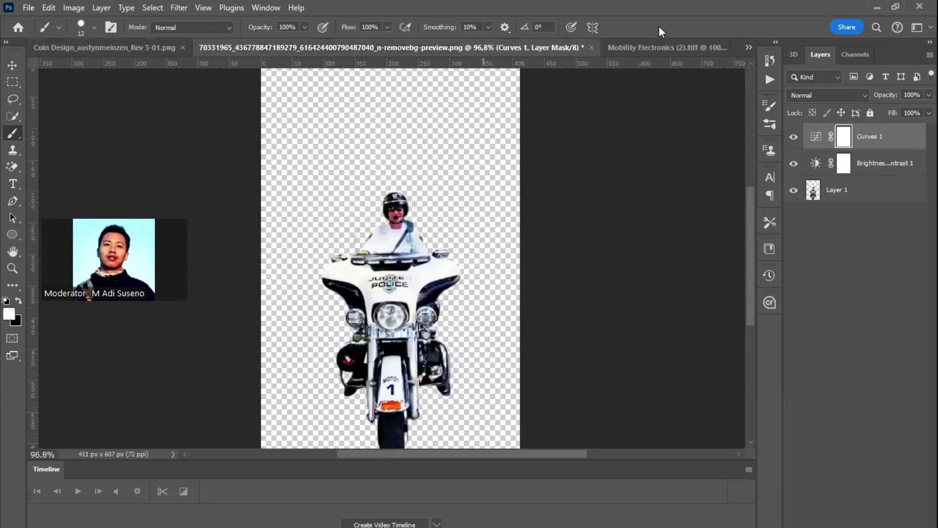
scroll(412, 295, down, 3)
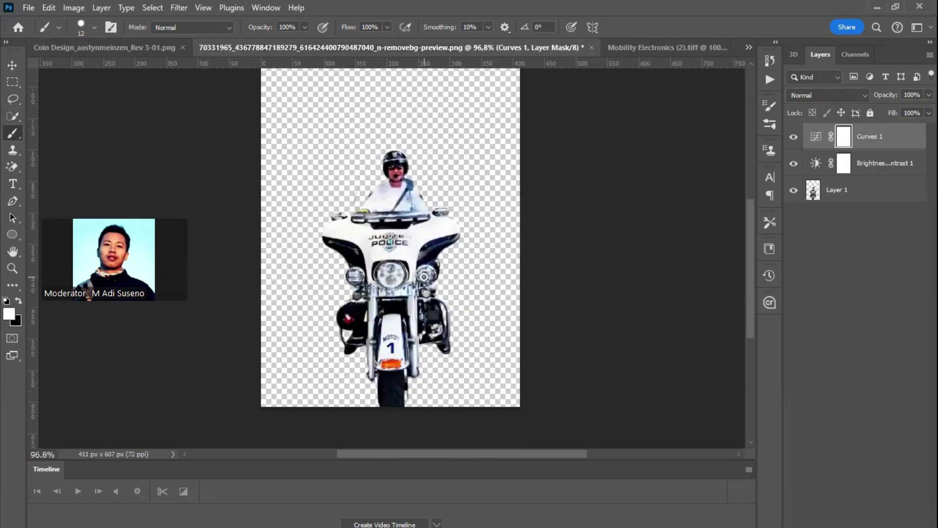
key(ctrl+t)
click(442, 215)
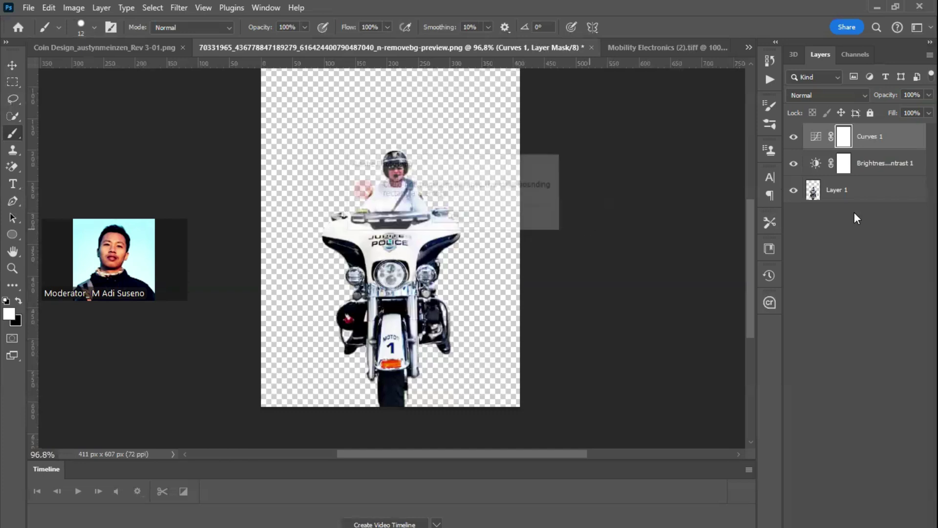
click(852, 195)
key(ctrl+t)
drag(437, 266, 435, 227)
key(Return)
key(ctrl+z)
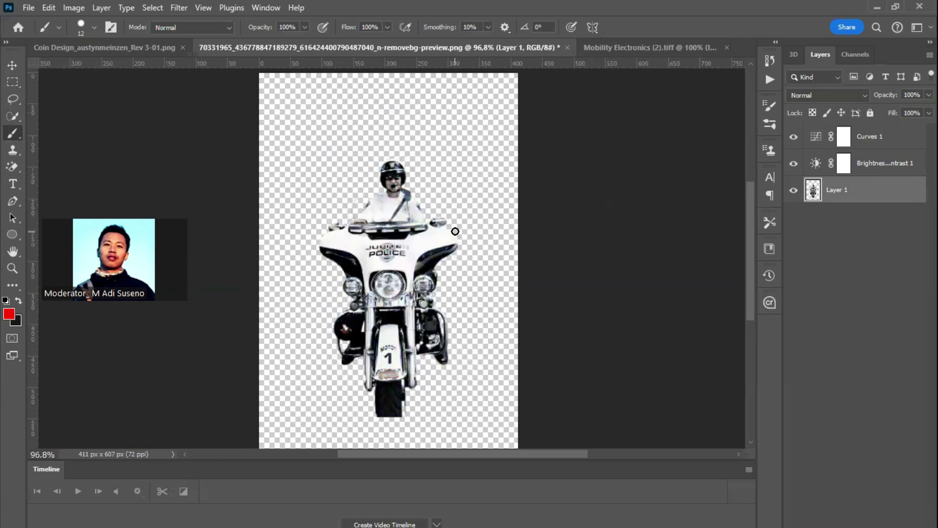
- In the coin design, select the light grey lettering and outlines with Color Range using Sampled Colors and a fuzziness of about 121
click(166, 48)
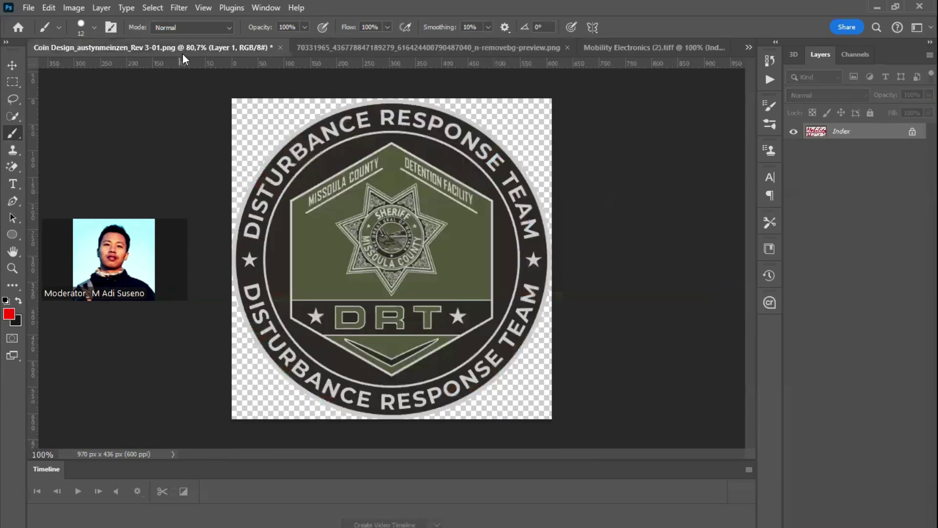
scroll(362, 264, up, 1)
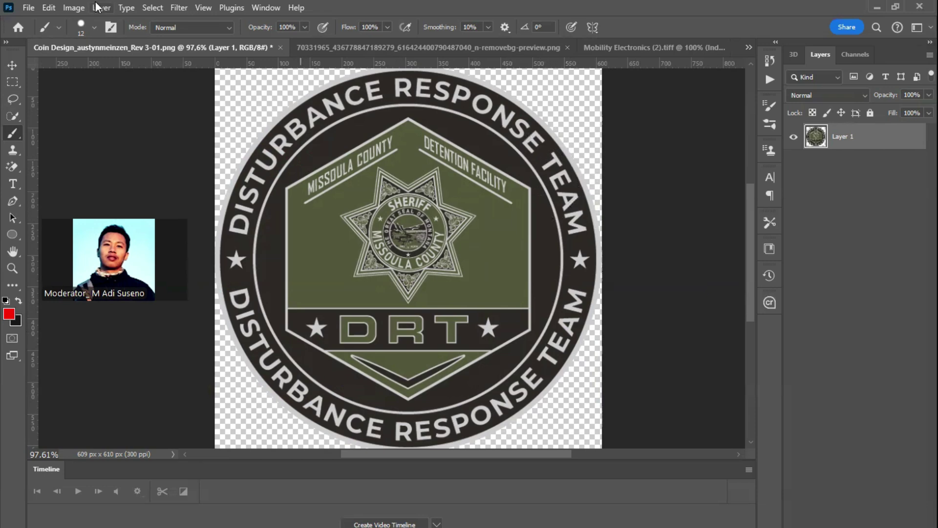
click(152, 7)
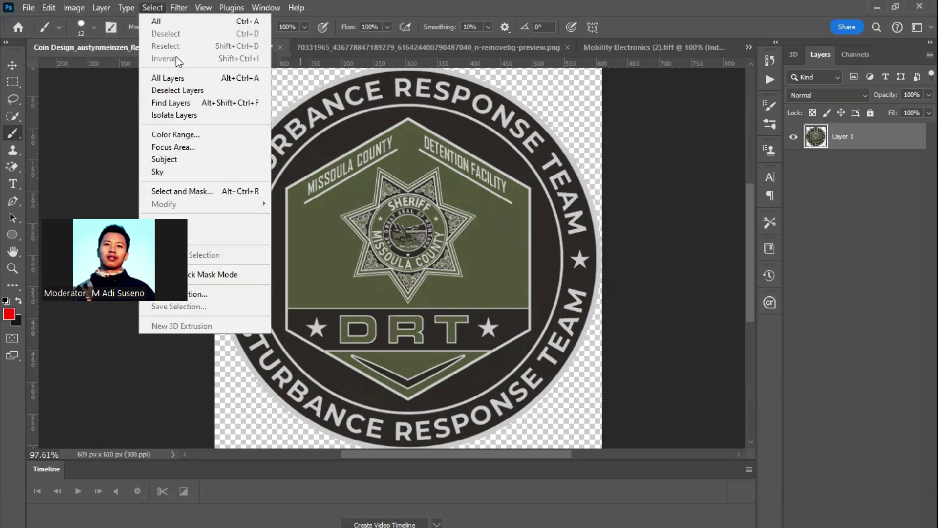
click(195, 133)
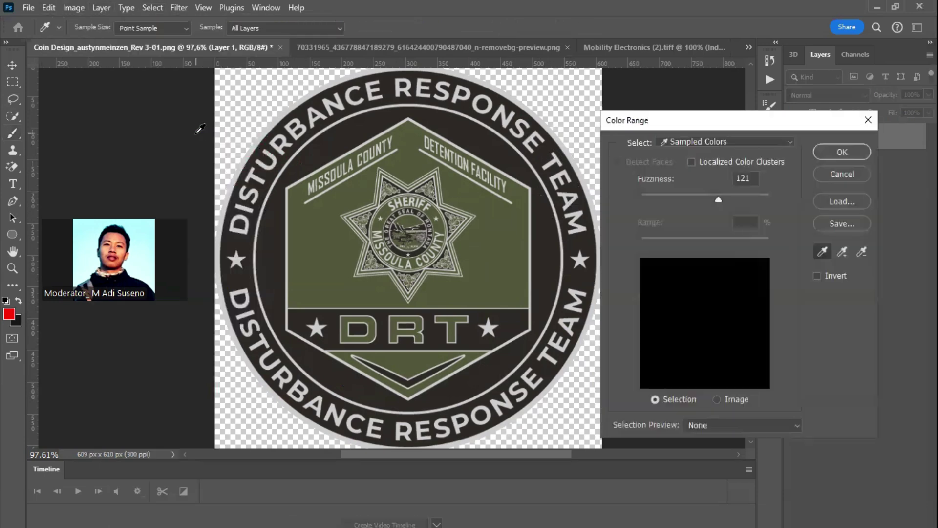
click(522, 104)
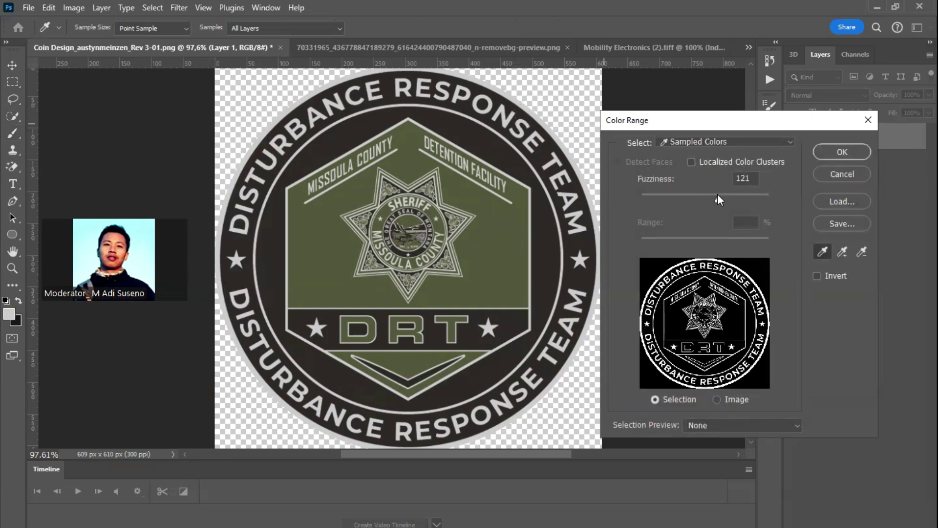
mouse_move(720, 197)
mouse_down()
mouse_move(643, 197)
mouse_move(720, 199)
mouse_up()
click(834, 152)
key(b)
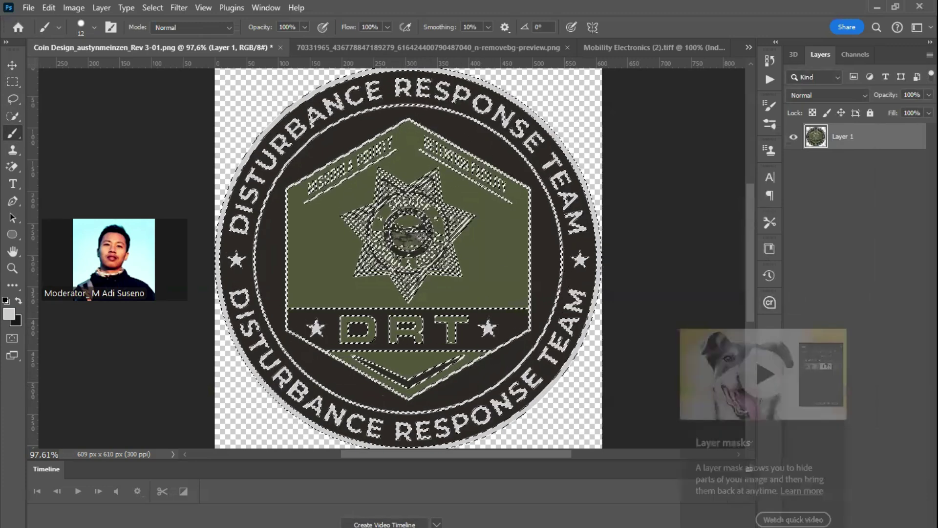
- Add a layer mask to Layer 1 from the colour selection and invert the mask to hide the light grey areas
key(ctrl+shift+m)
scroll(410, 257, up, 2)
scroll(419, 247, down, 3)
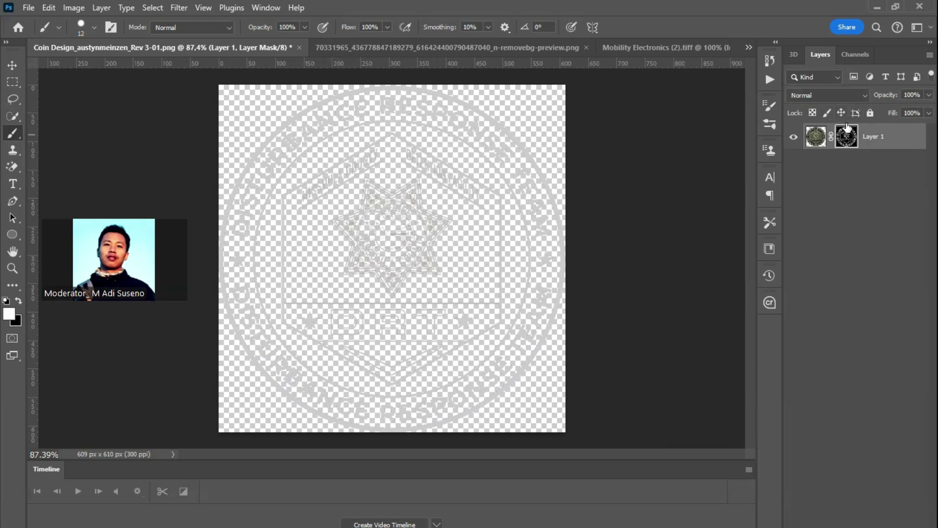
key(ctrl+i)
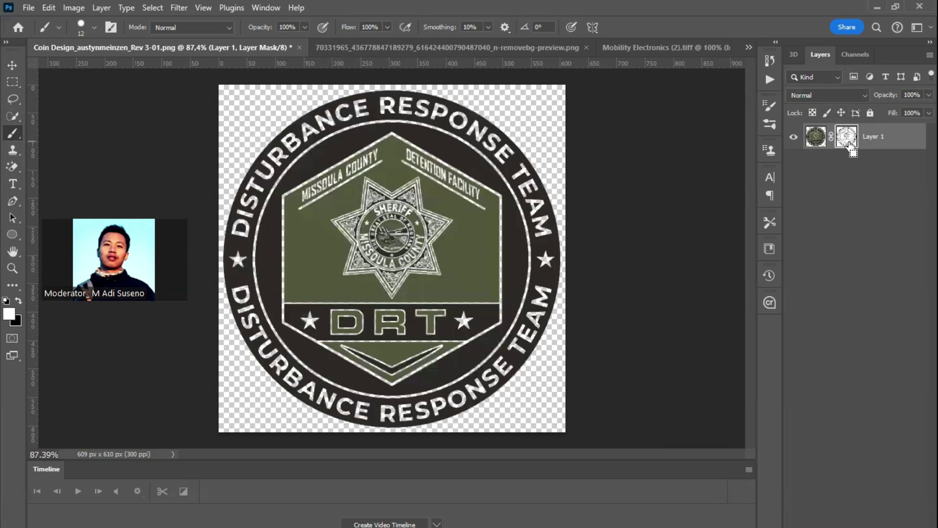
scroll(443, 232, up, 5)
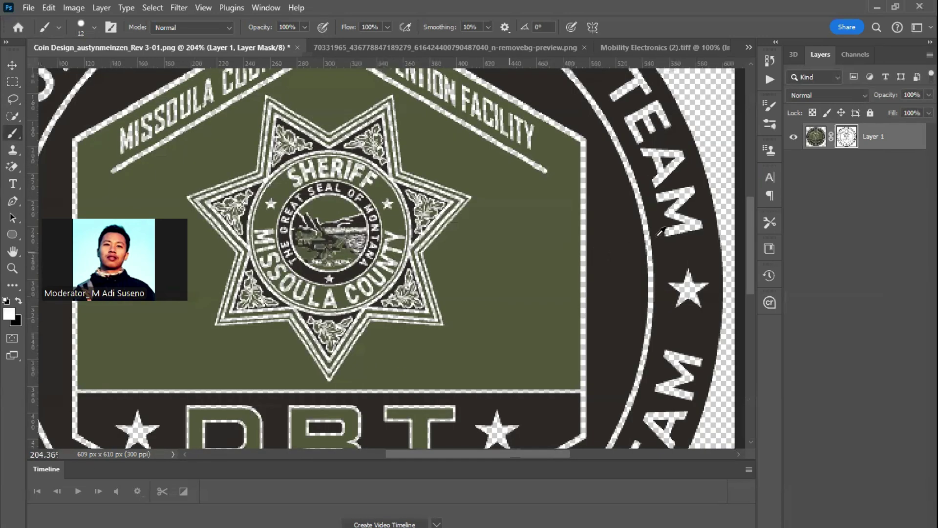
scroll(559, 211, down, 5)
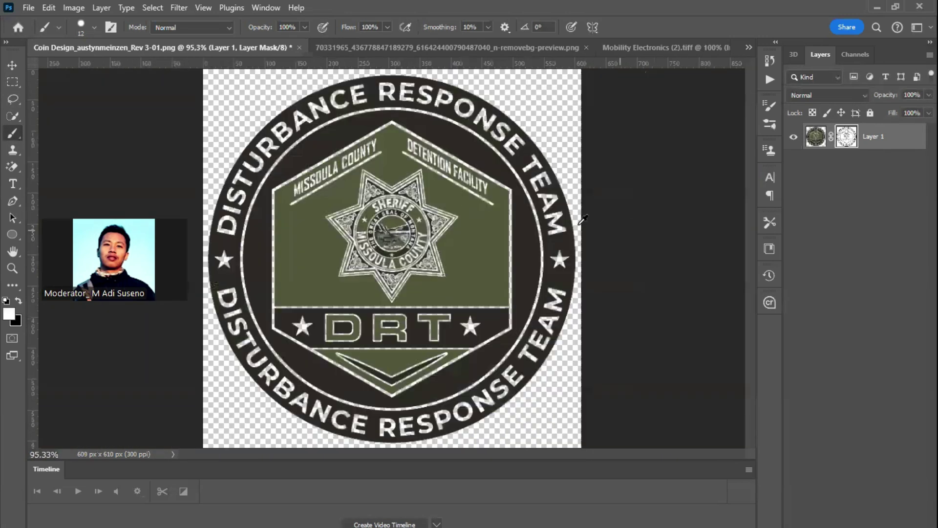
- Examine the edges of the red lettering in Mobility Electronics (2).tiff up close
click(660, 47)
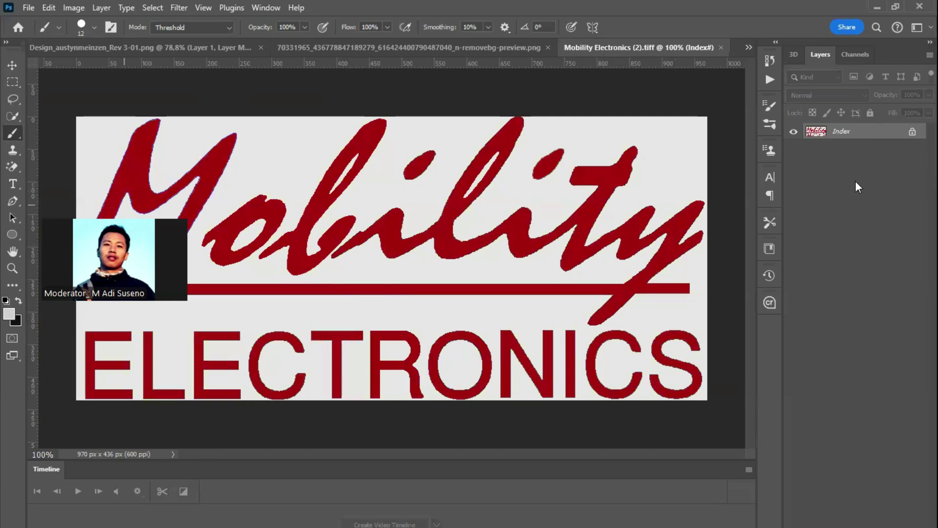
scroll(444, 235, up, 5)
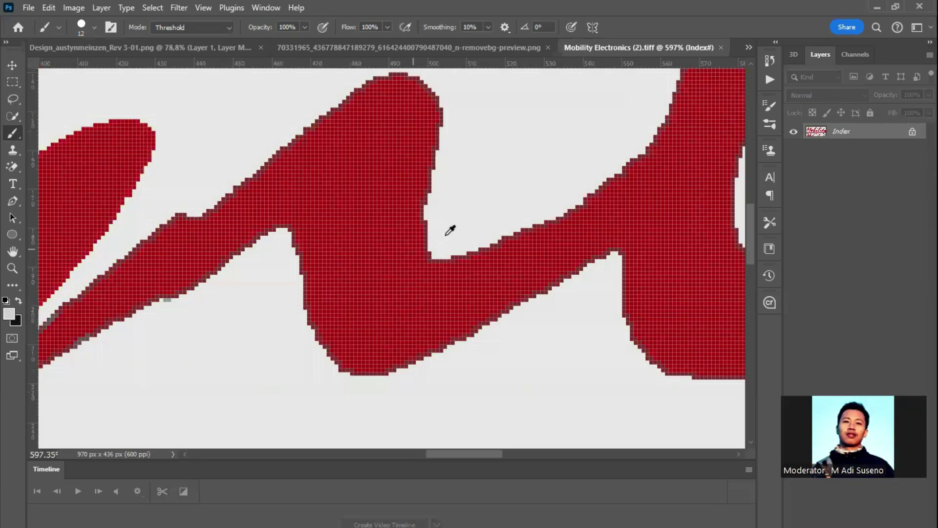
scroll(472, 226, down, 6)
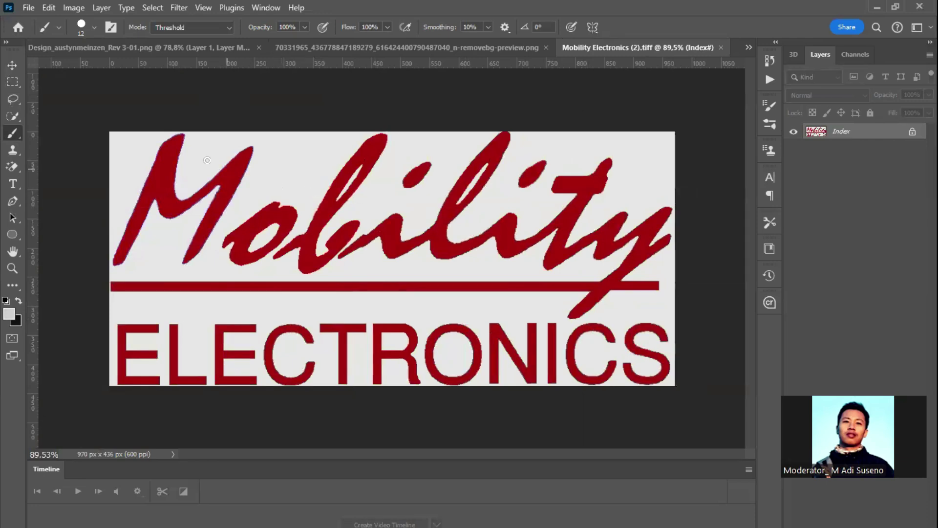
scroll(210, 164, up, 7)
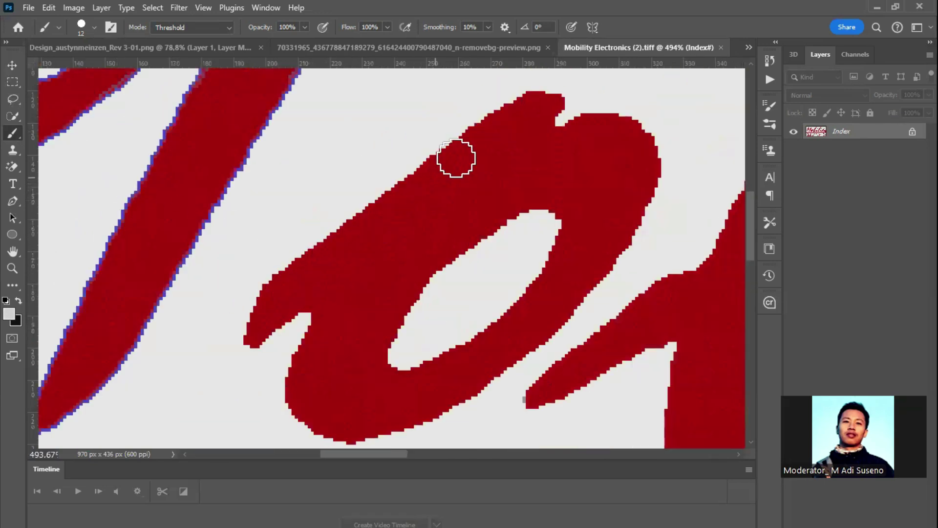
scroll(486, 195, down, 5)
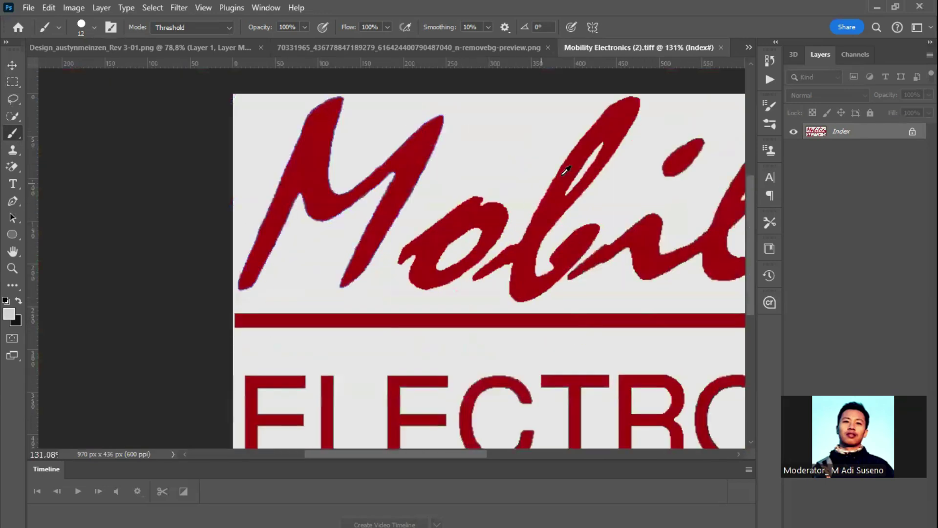
scroll(456, 244, down, 3)
scroll(406, 246, up, 2)
scroll(417, 249, down, 1)
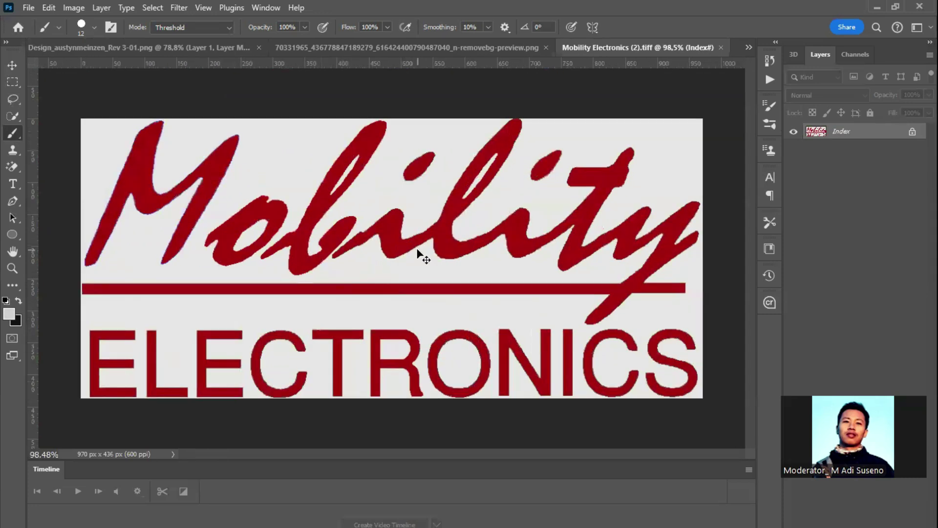
- Desaturate the Mobility Electronics logo and bring up its grey copy in the Untitled-1 document
key(ctrl+shift+u)
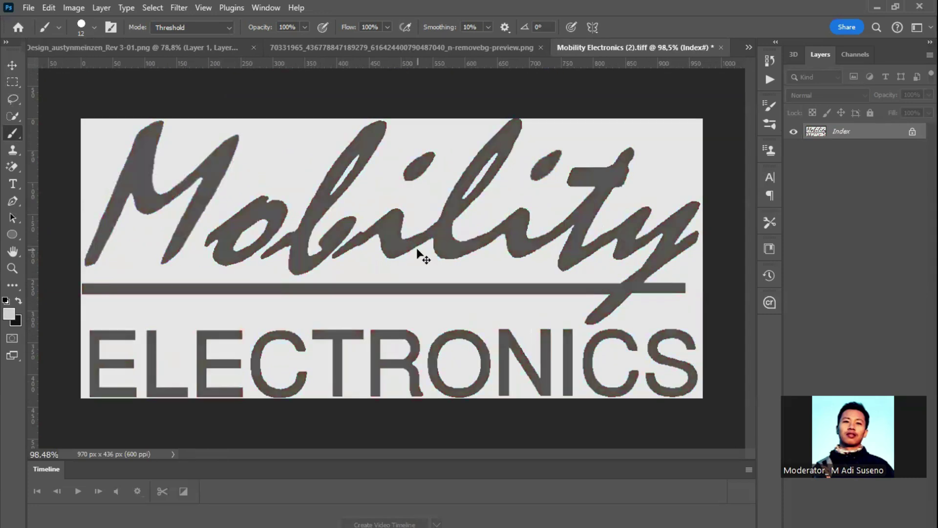
key(ctrl+Tab)
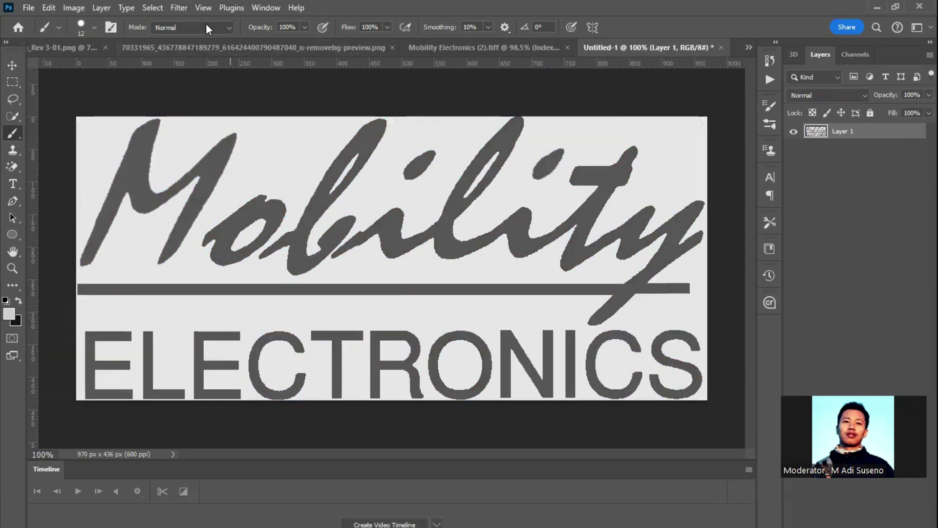
- Apply a Gaussian Blur with a 3.5-pixel radius to Layer 1 of the grey logo
click(179, 8)
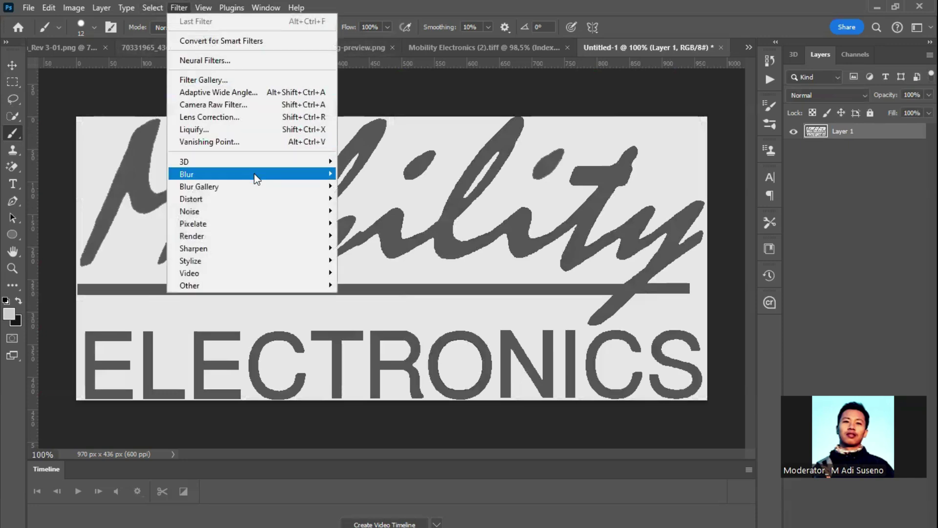
mouse_move(258, 175)
click(383, 224)
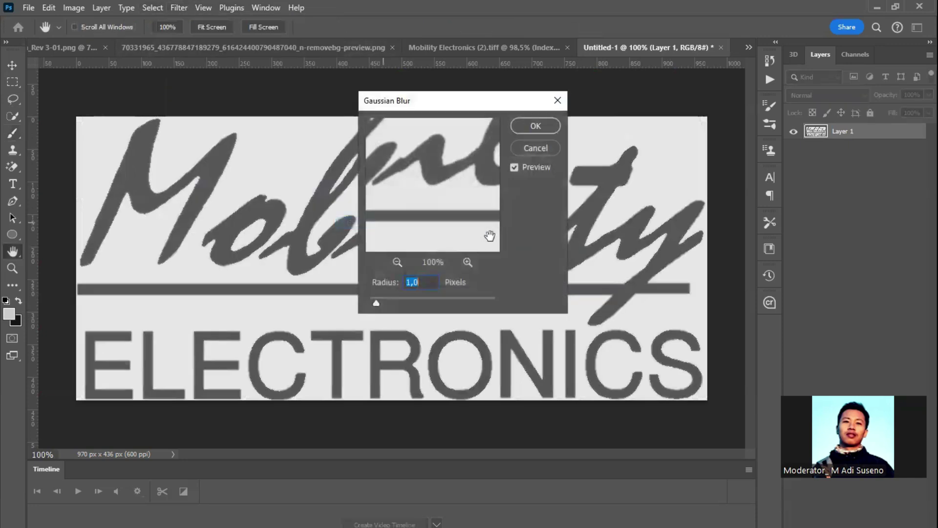
drag(454, 107, 548, 120)
drag(481, 316, 489, 314)
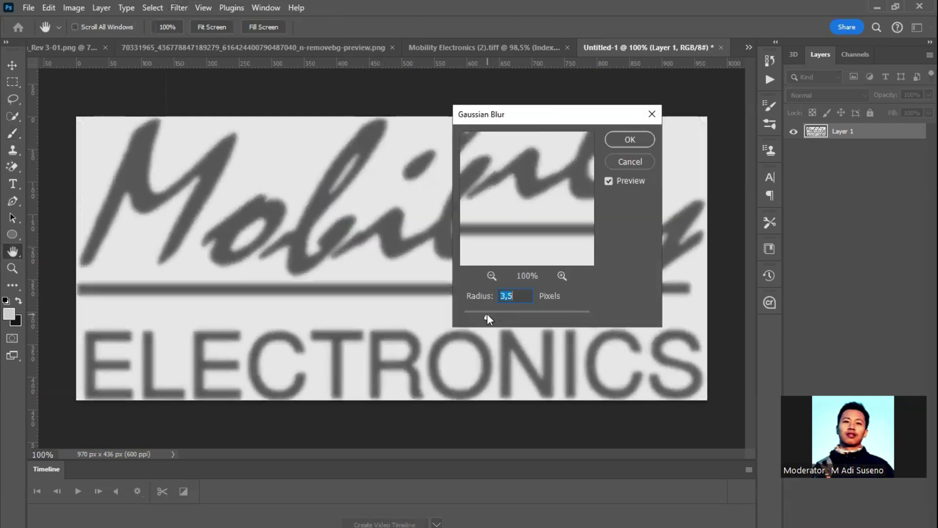
click(622, 142)
key(b)
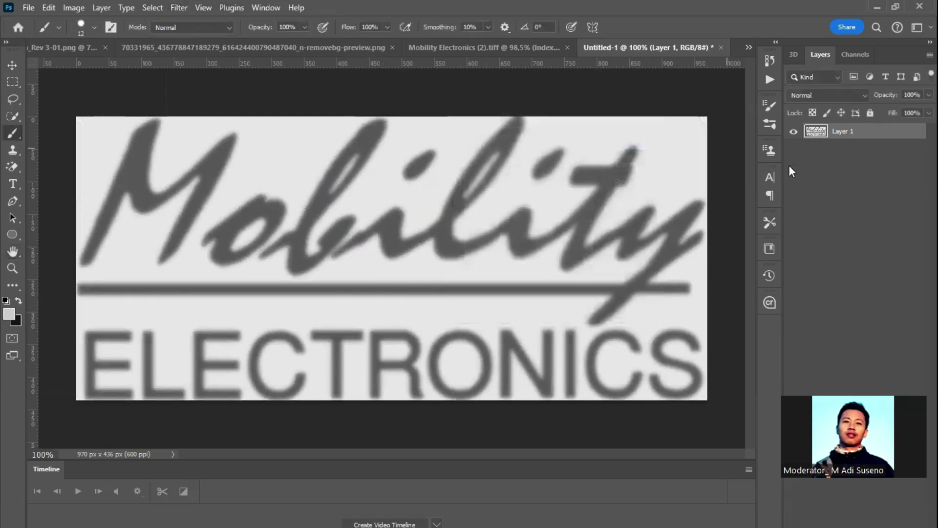
- Add a Curves adjustment layer above the blurred logo, with the black point at input 118 and the white point at input 122
click(875, 469)
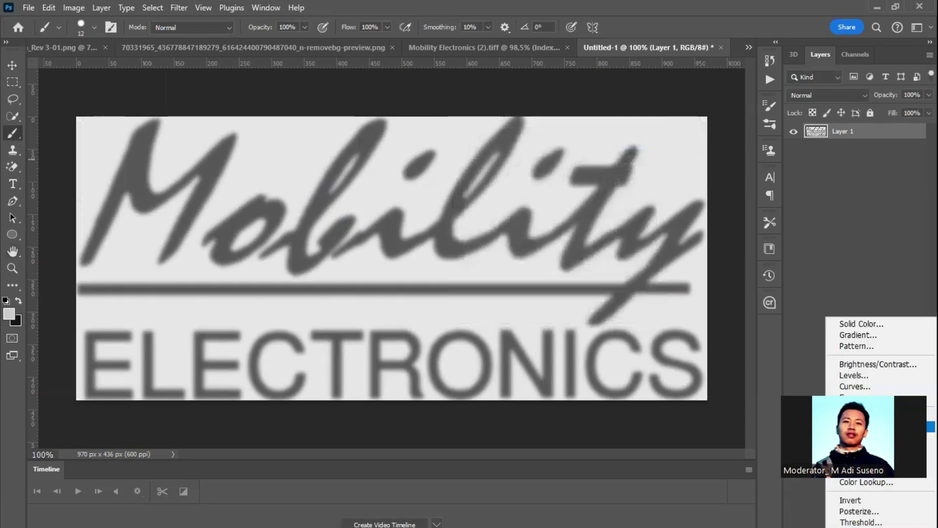
click(879, 385)
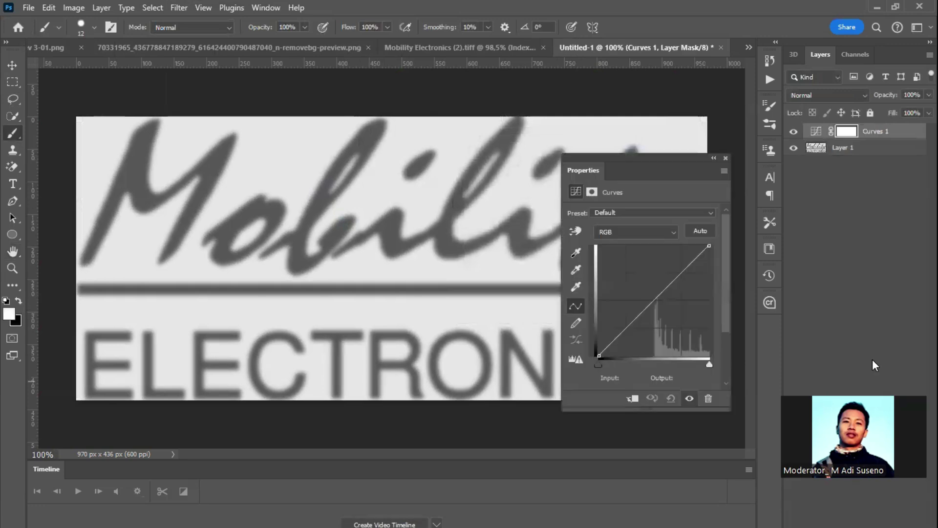
drag(597, 356, 645, 367)
drag(704, 241, 653, 232)
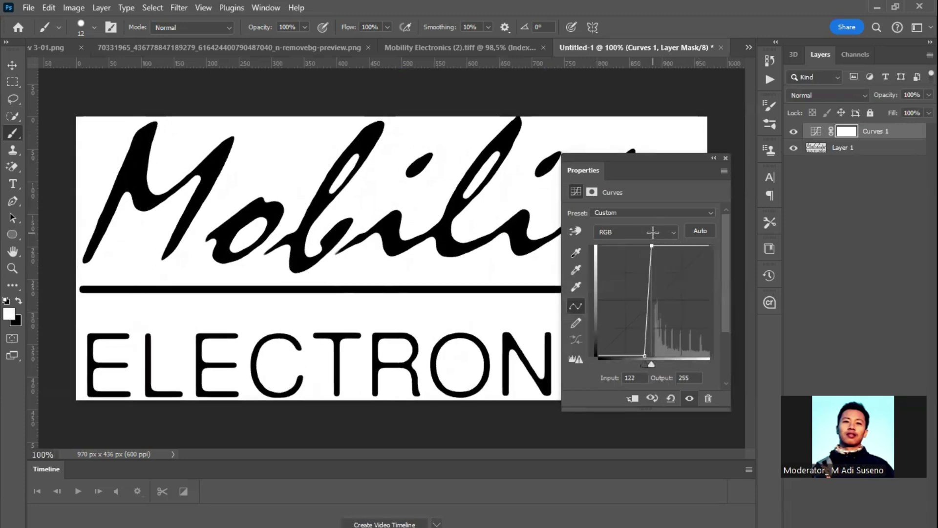
drag(643, 355, 650, 356)
- Inspect the lettering edges, test the curve's black point at input 112 and return it to 118, moving the curve settings off the logo
scroll(210, 183, up, 3)
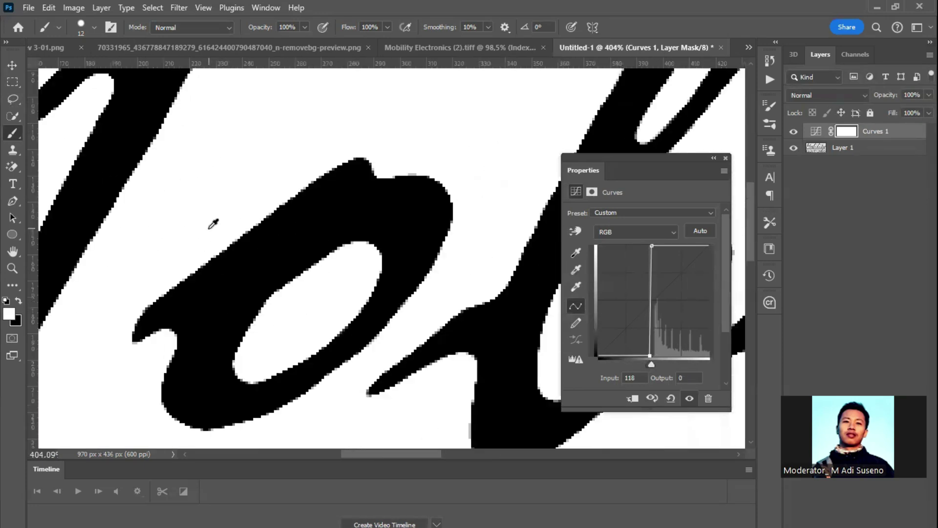
scroll(211, 217, down, 5)
scroll(337, 235, up, 3)
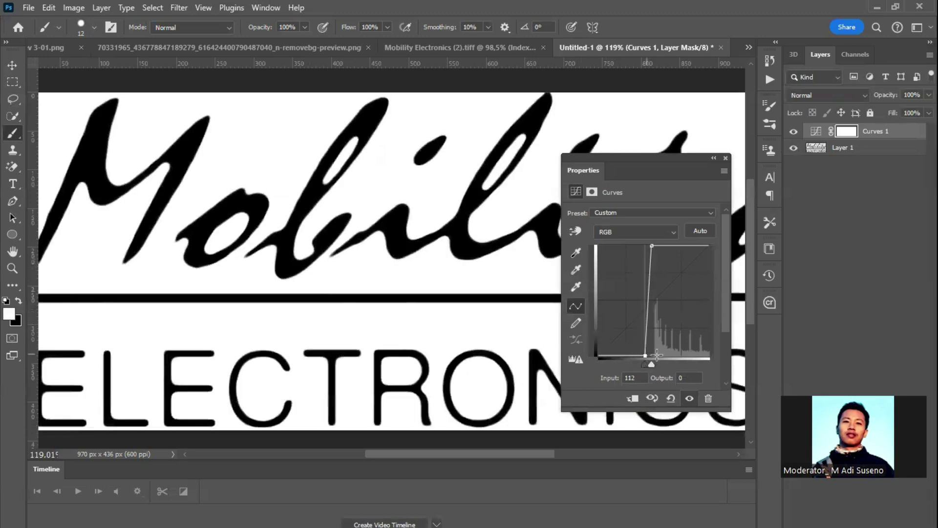
scroll(576, 217, down, 1)
drag(652, 162, 829, 153)
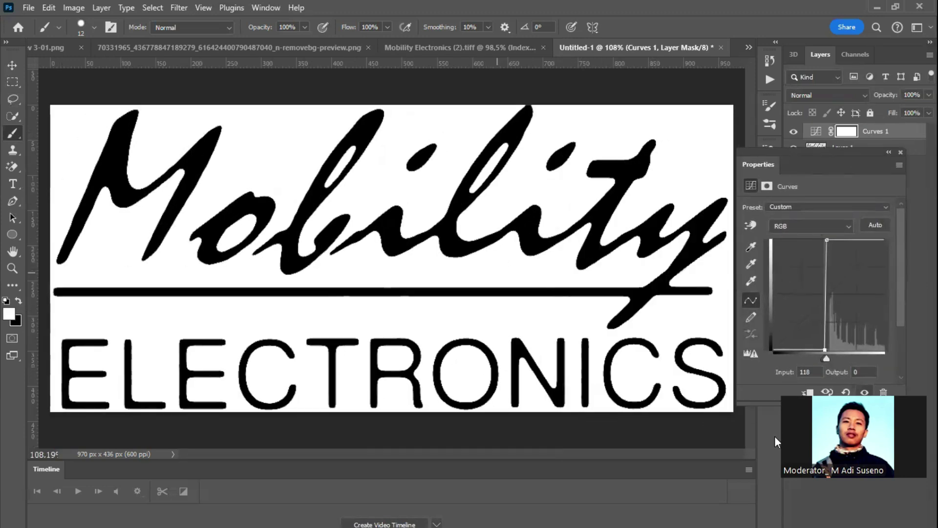